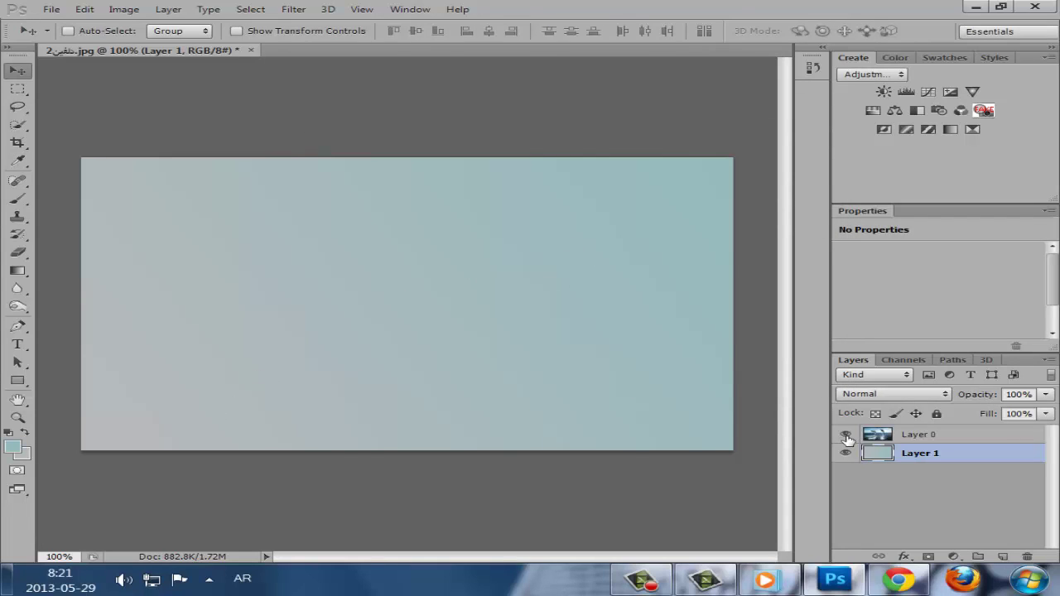
- Show Layer 0 and draw a rectangular marquee selection across the sea, from just above the horizon to near the picture's lower edge
click(846, 436)
click(17, 89)
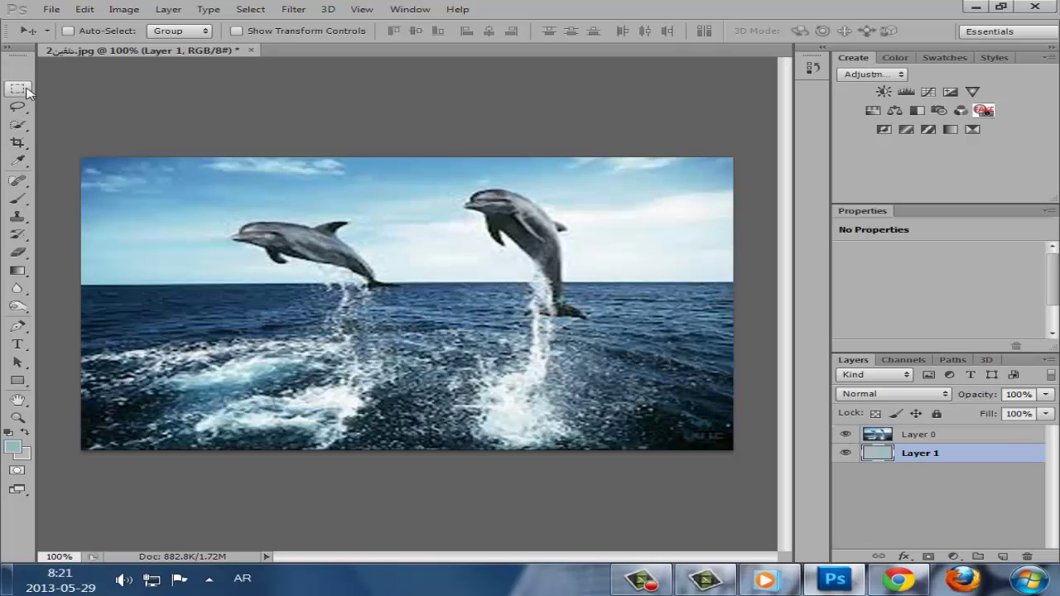
right_click(17, 88)
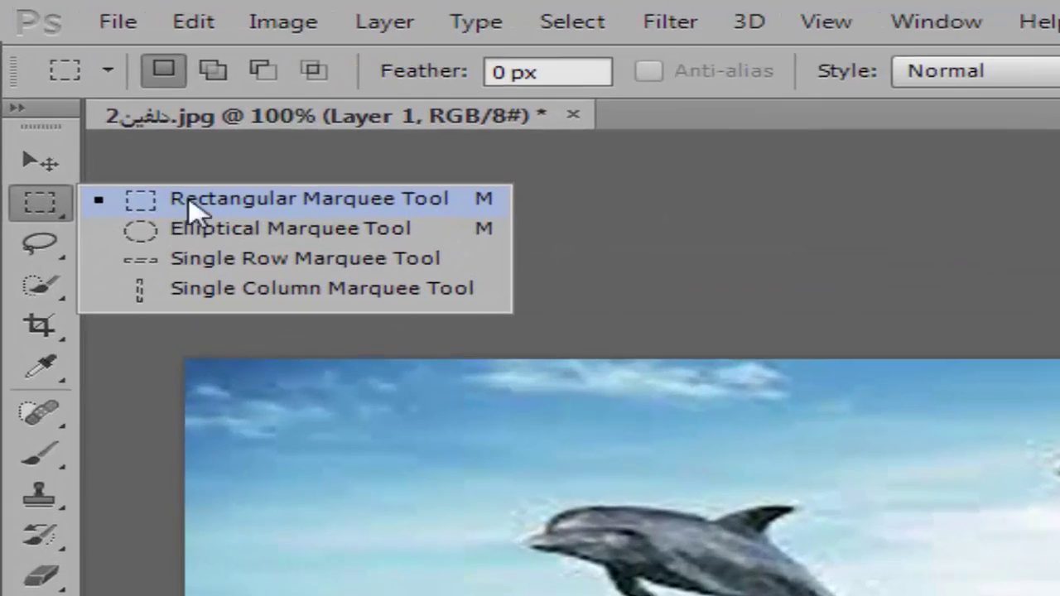
click(192, 209)
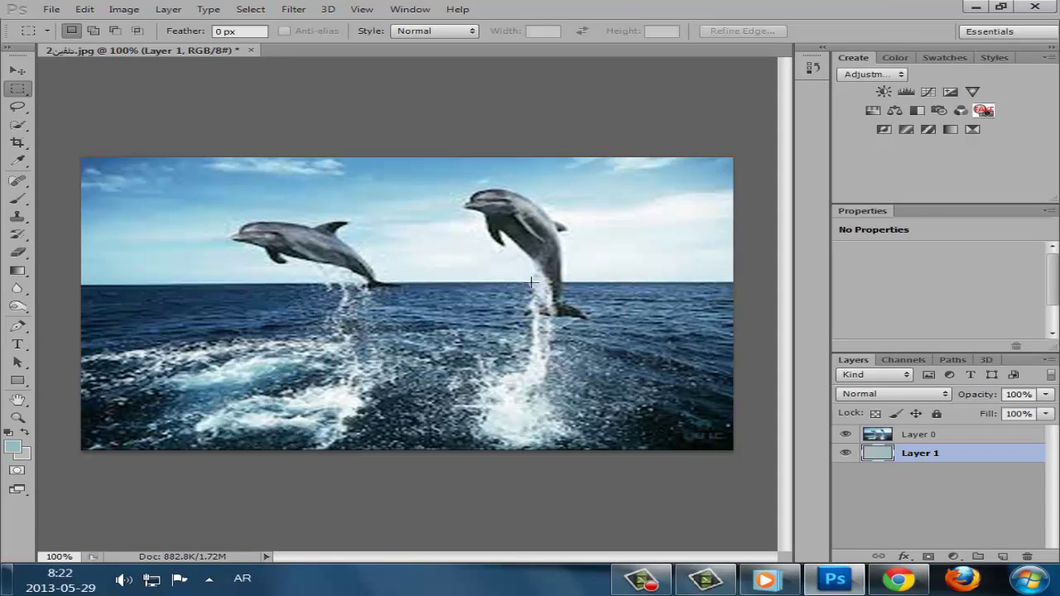
drag(654, 269, 229, 432)
click(281, 421)
key(ctrl+z)
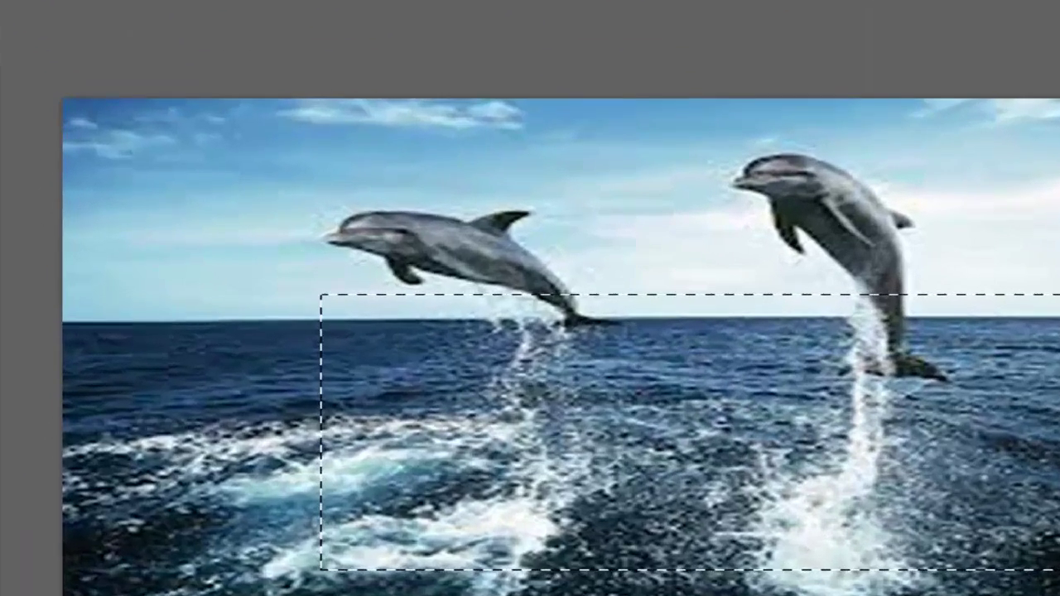
- Free-transform the selected area of Layer 1 in perspective into a trapezoid, narrowing its upper edge and widening its lower edge
click(95, 12)
mouse_move(273, 353)
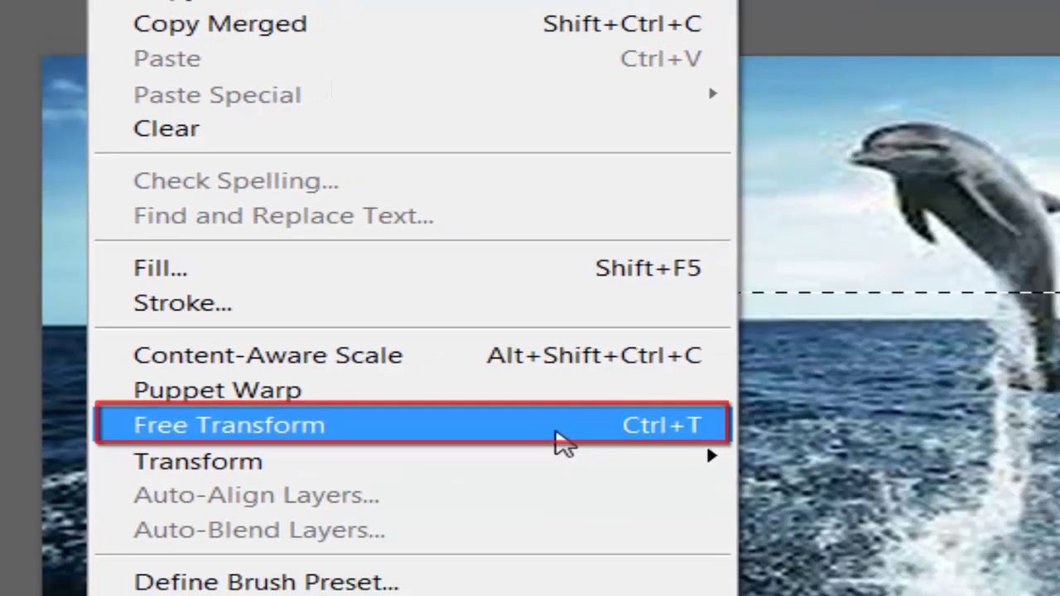
click(609, 488)
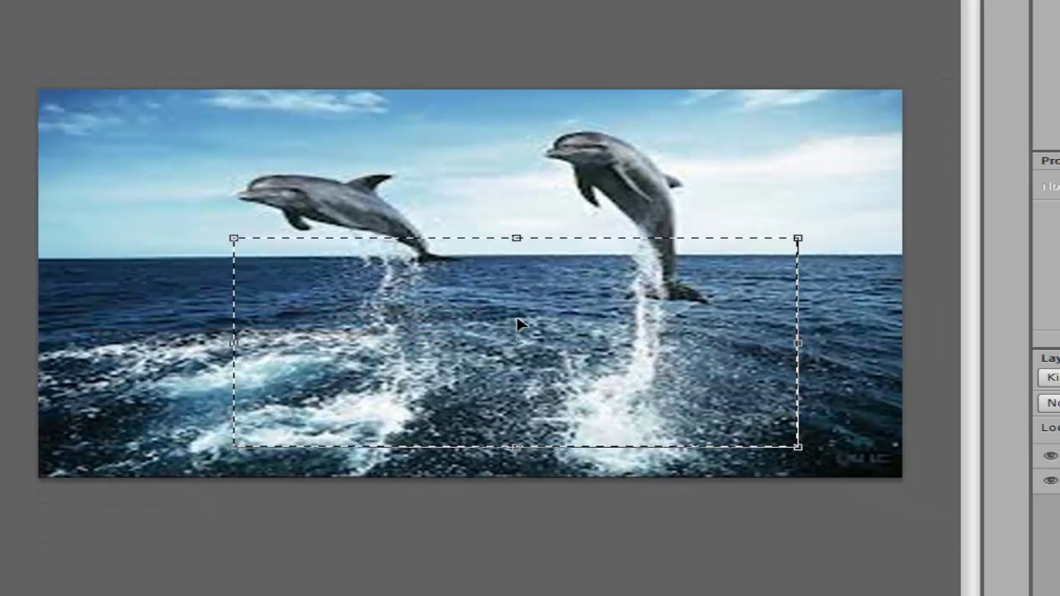
right_click(651, 275)
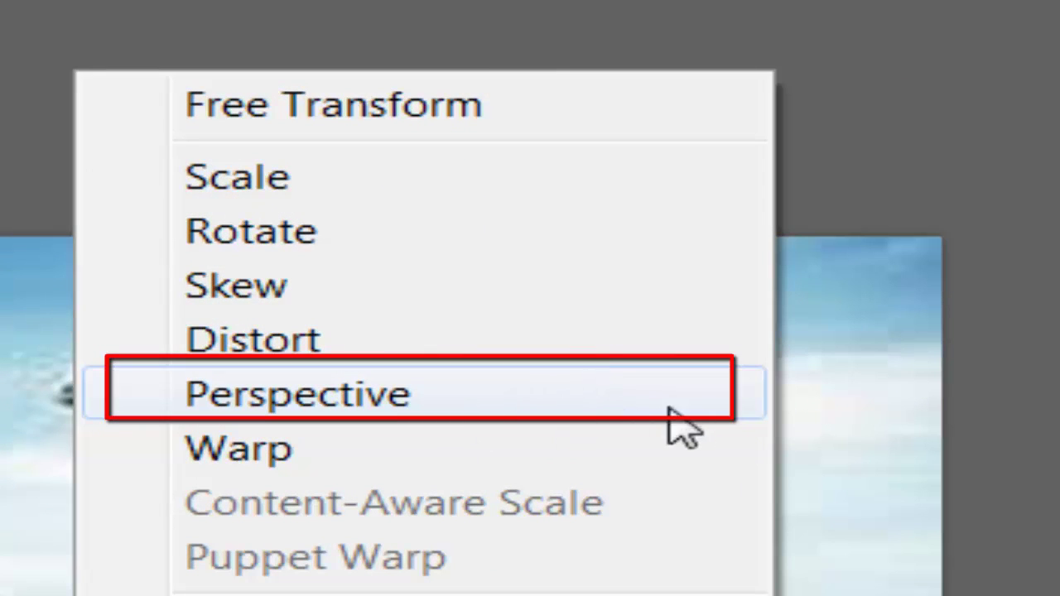
click(675, 427)
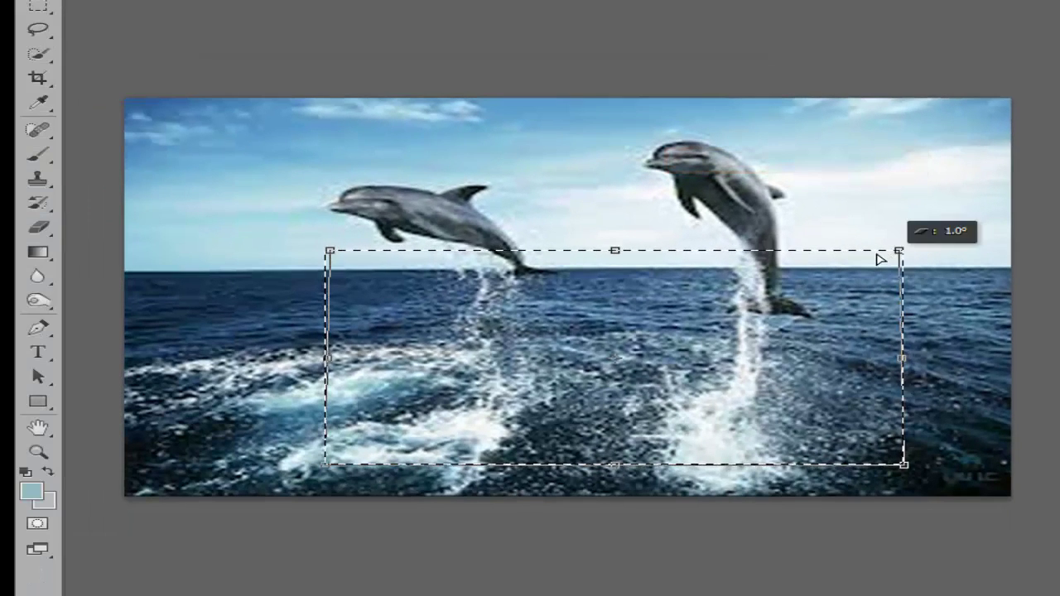
drag(880, 259, 806, 262)
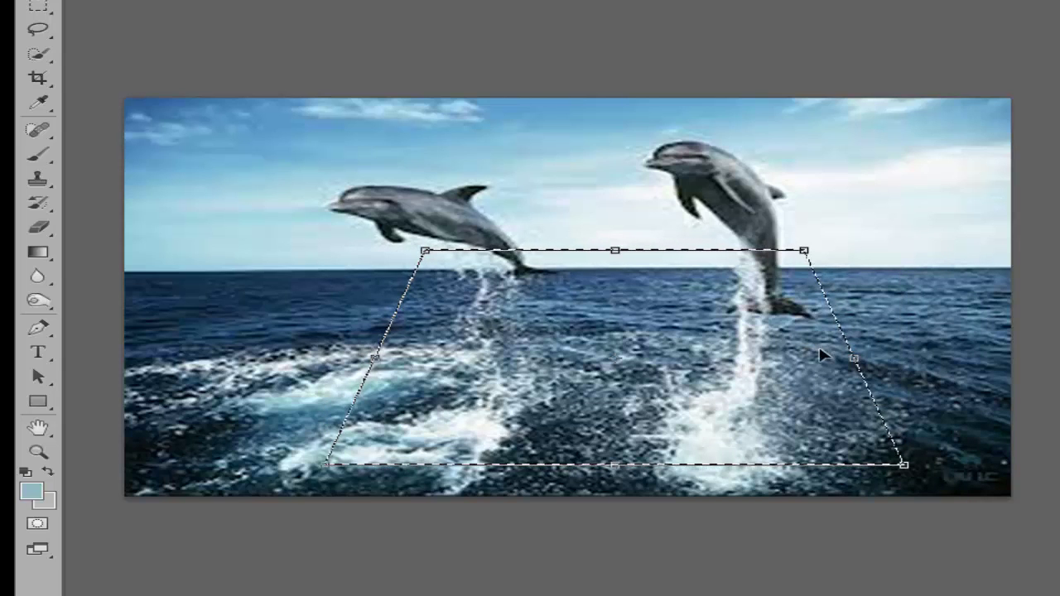
drag(906, 469, 967, 474)
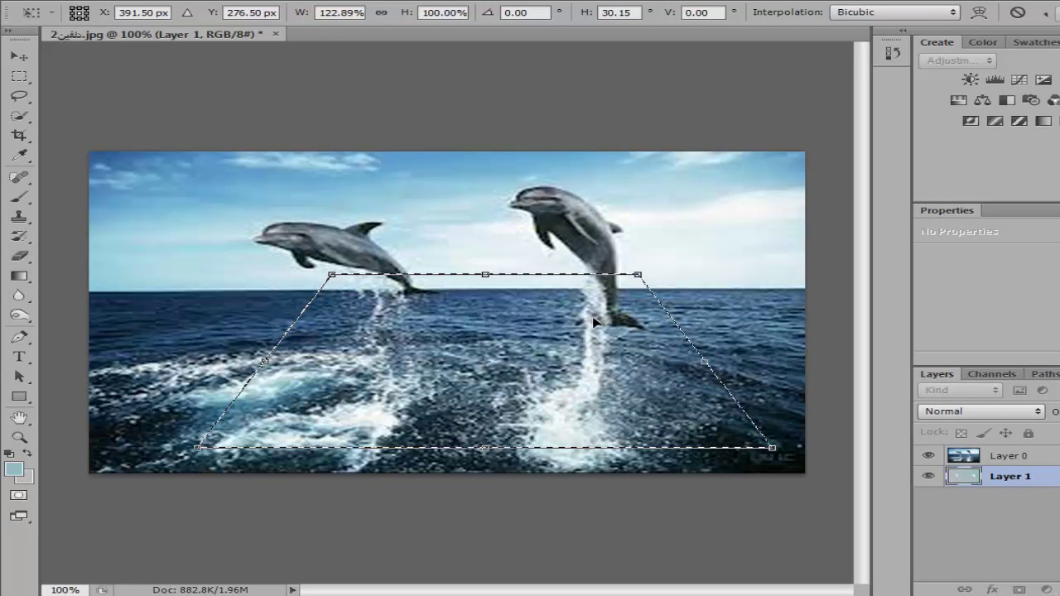
key(Return)
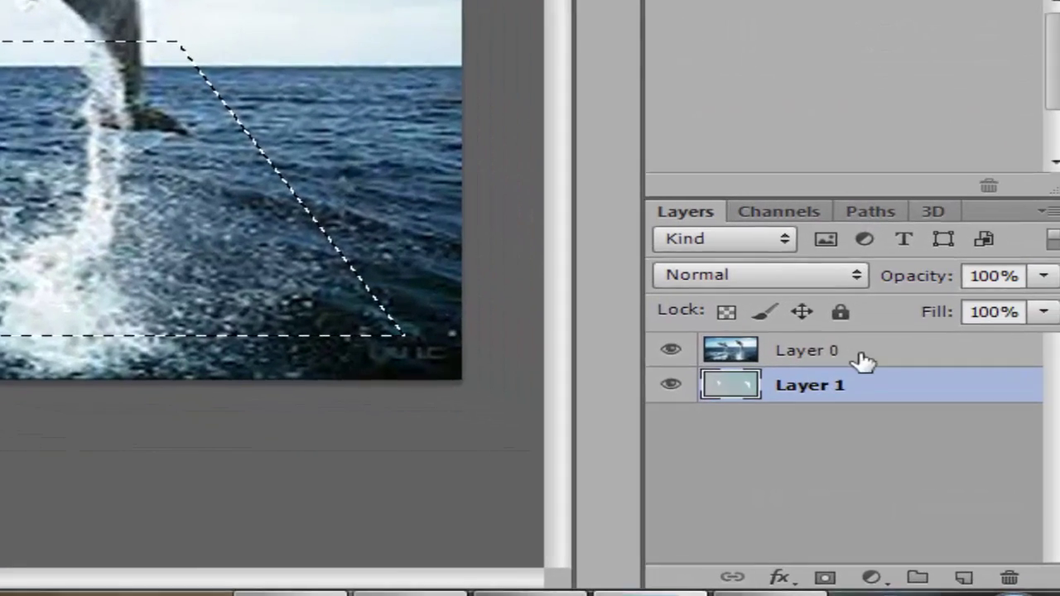
- Mask Layer 0 with the trapezoid selection and duplicate the masked layer as "Layer 0 copy"
click(861, 361)
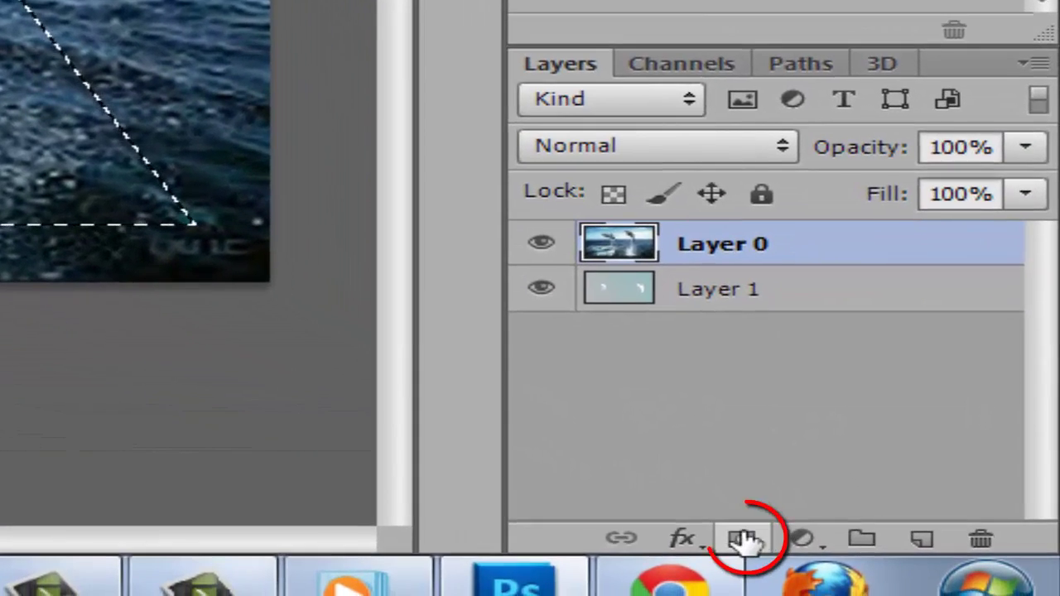
click(741, 543)
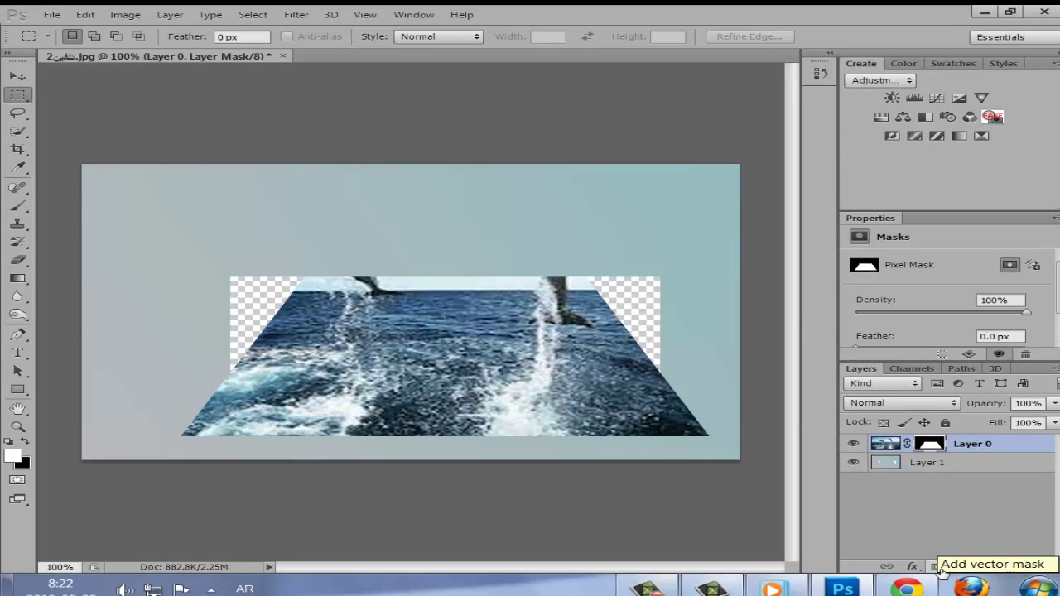
right_click(970, 448)
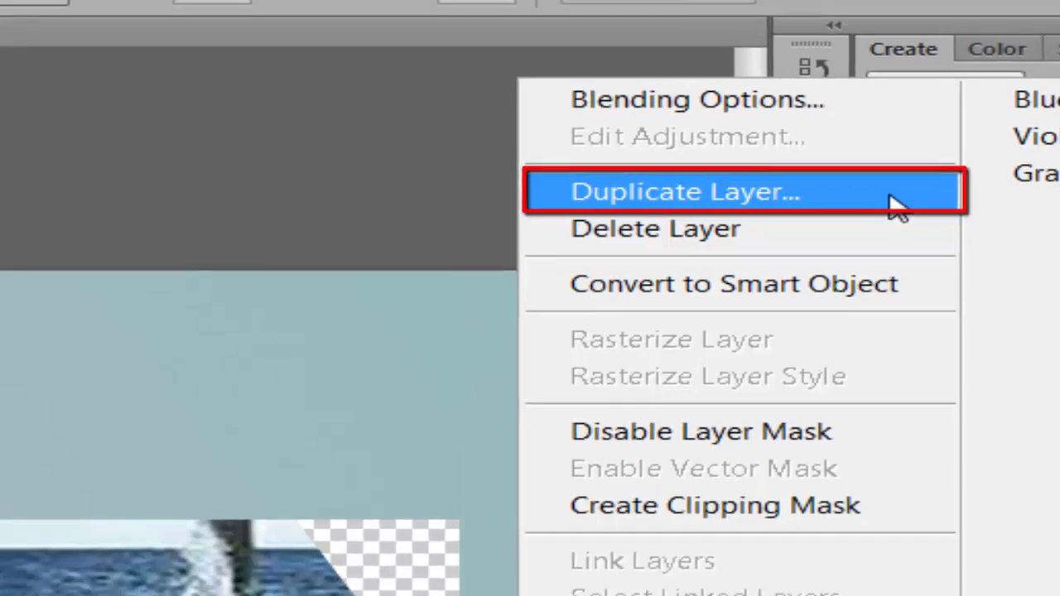
click(807, 199)
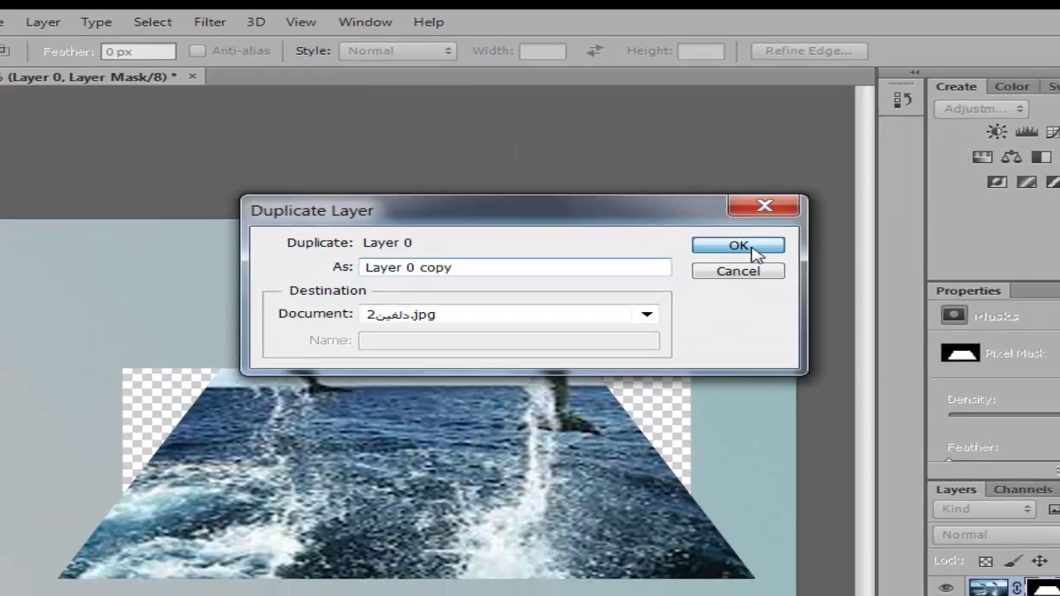
click(778, 283)
- Delete the layer mask from Layer 0 copy
click(926, 439)
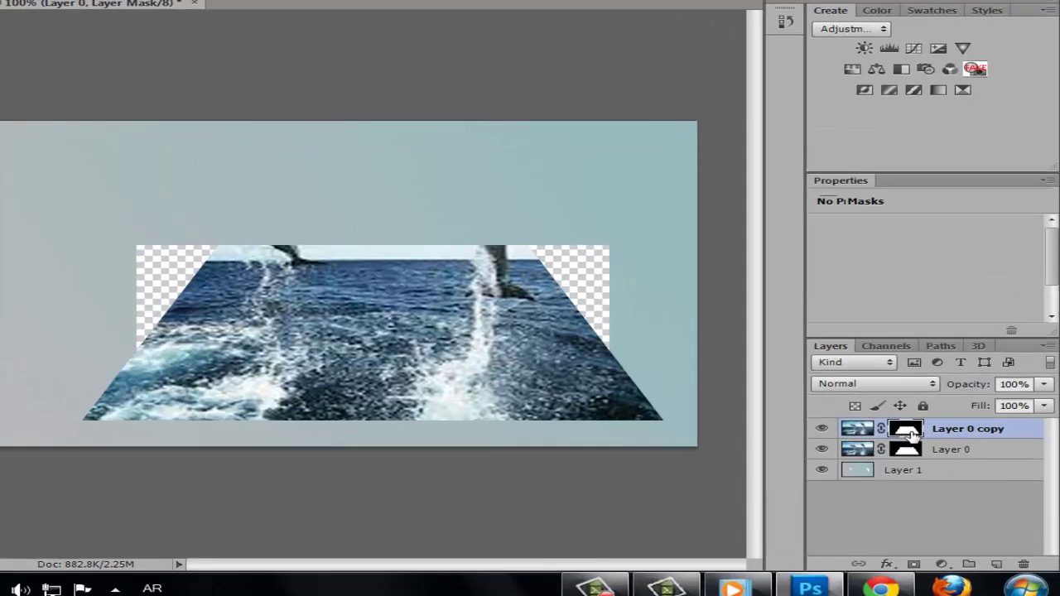
click(926, 439)
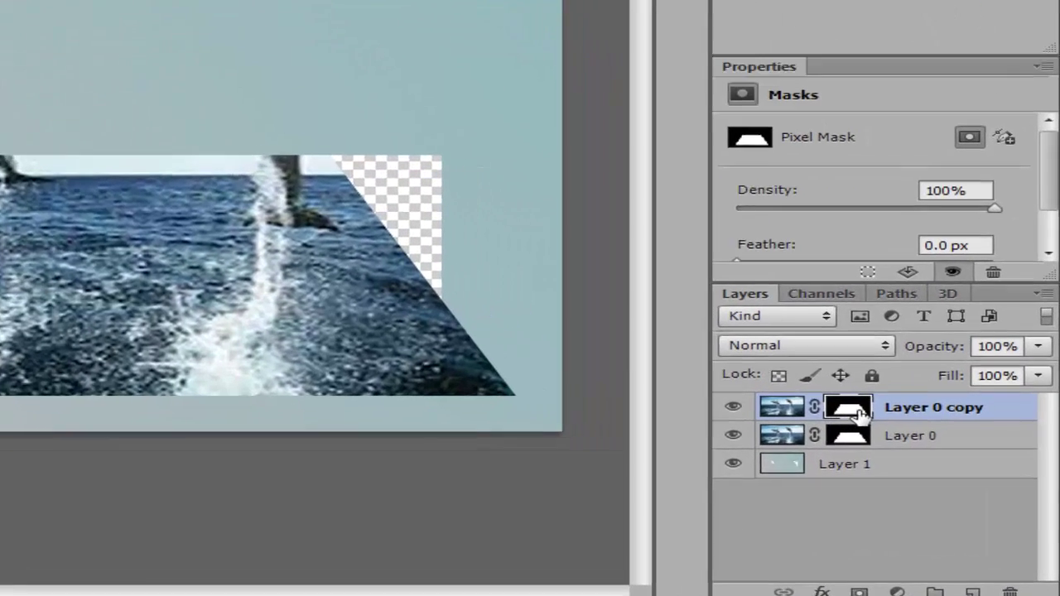
right_click(805, 403)
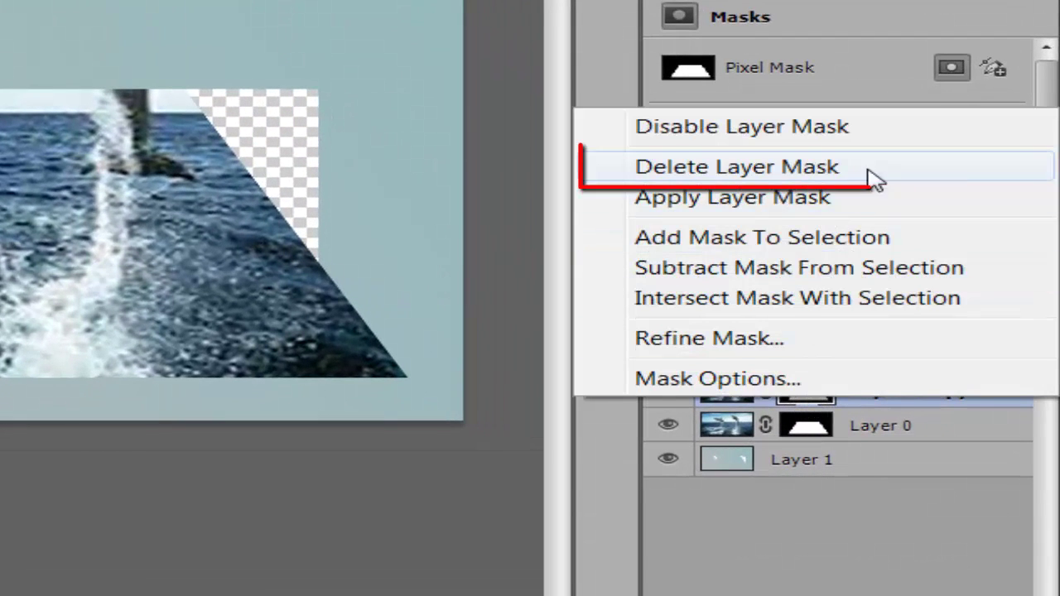
click(919, 176)
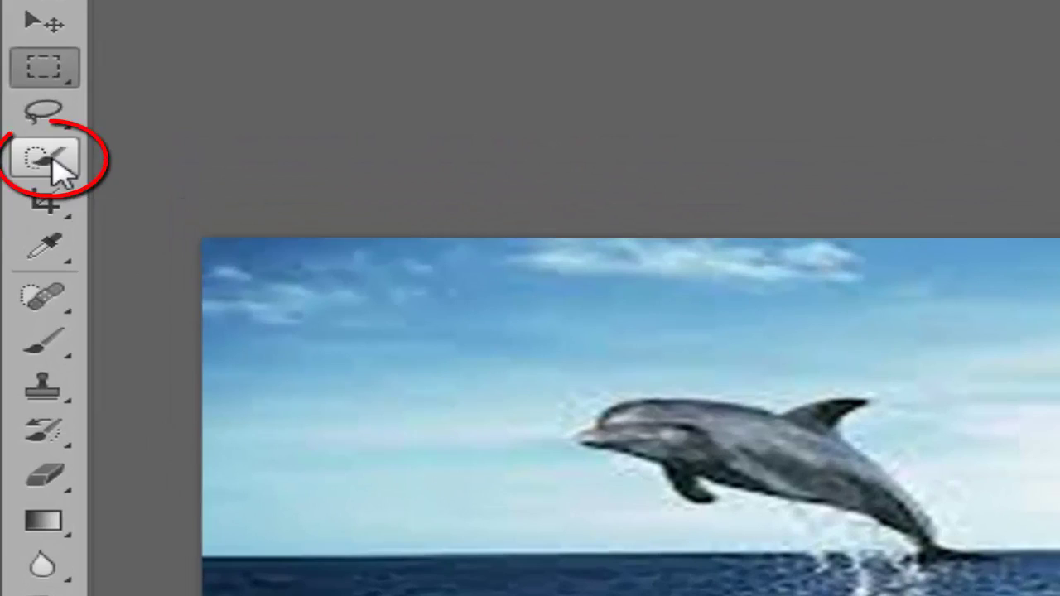
- Select the left dolphin's body, from snout to the base of the tail, with the Quick Selection tool
click(17, 126)
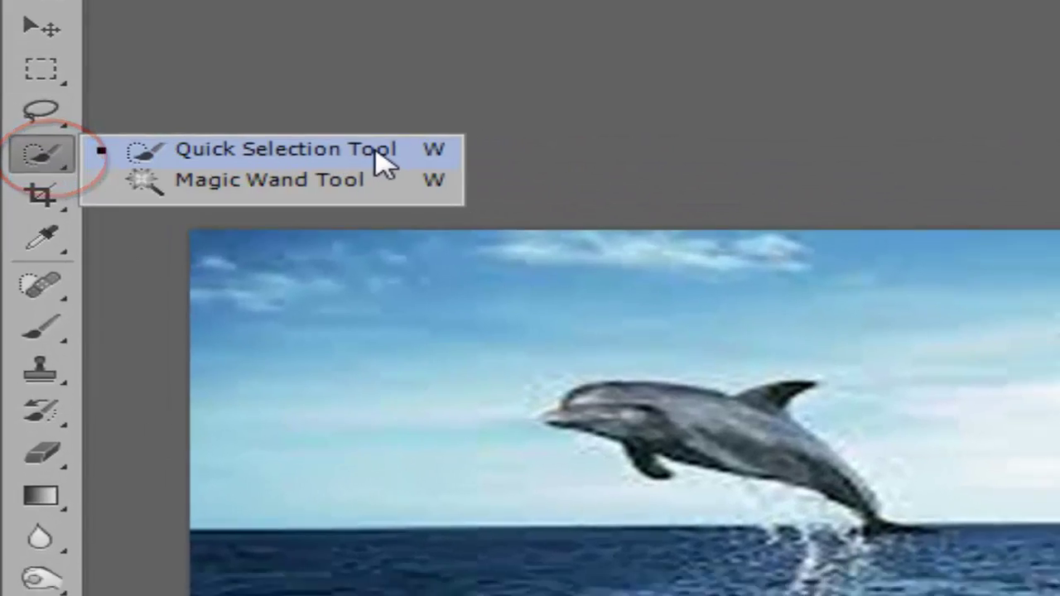
click(382, 163)
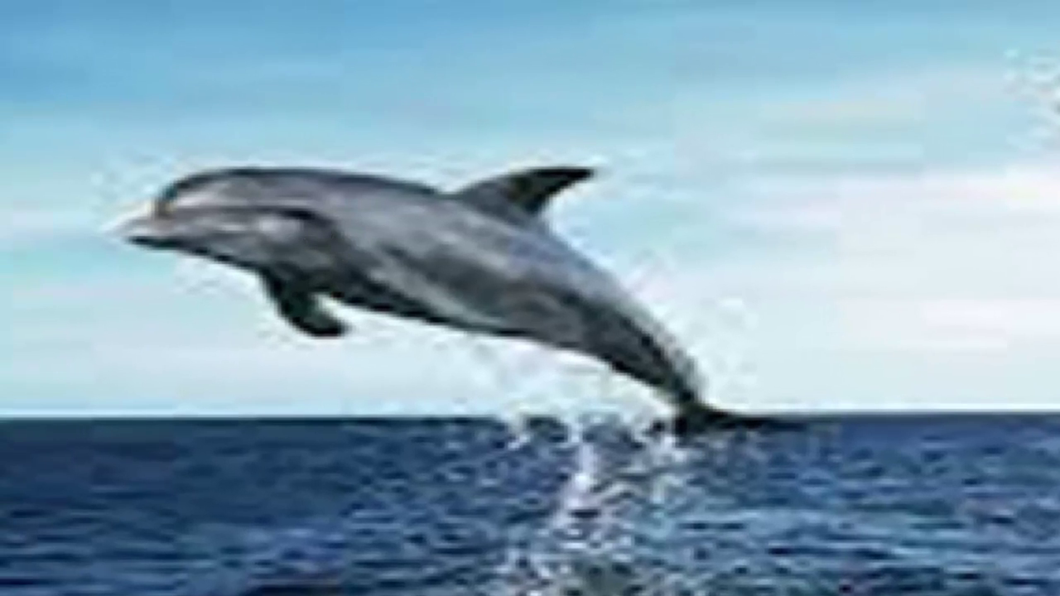
drag(249, 219, 435, 268)
mouse_move(227, 229)
mouse_down()
mouse_move(158, 232)
mouse_move(360, 248)
mouse_move(407, 285)
mouse_move(662, 370)
mouse_move(609, 299)
mouse_move(671, 364)
mouse_up()
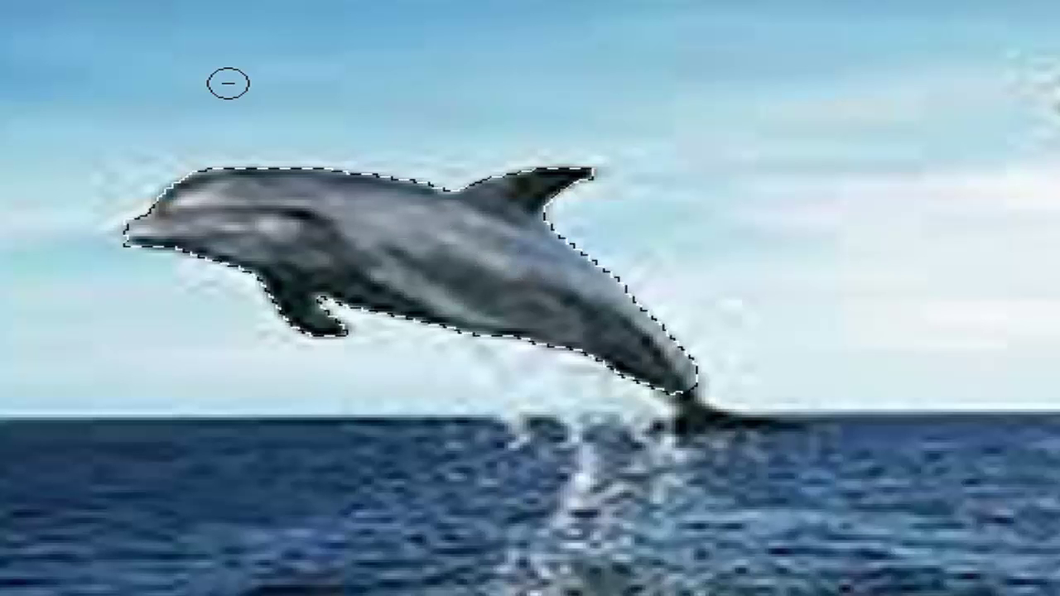
- Set the Quick Selection brush size to 7 px
right_click(447, 245)
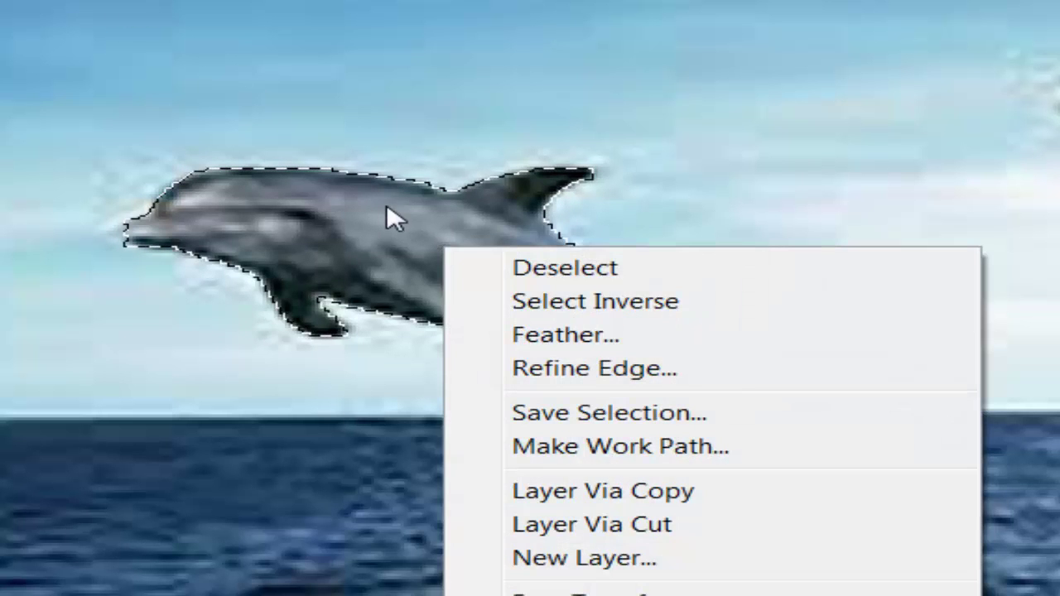
key(Escape)
click(212, 37)
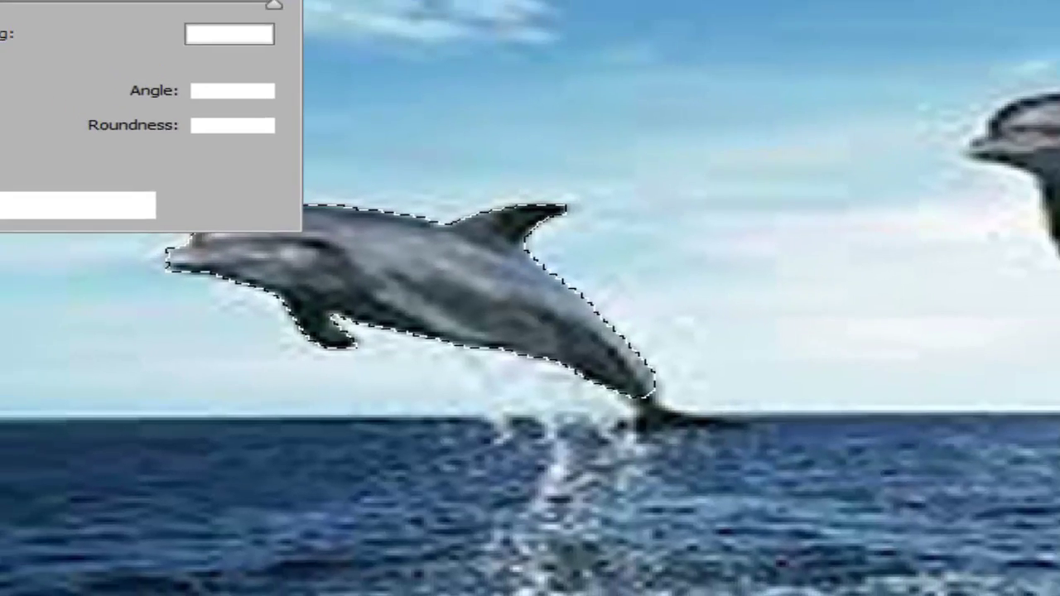
click(93, 88)
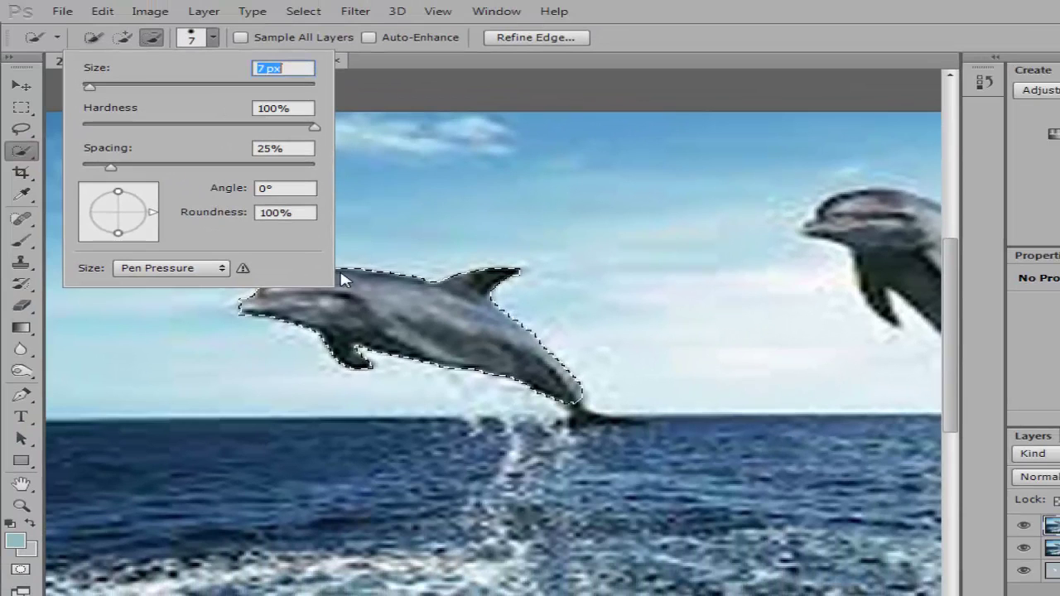
- Extend the left dolphin's selection over its tail fin, snout tip and front flipper
click(564, 394)
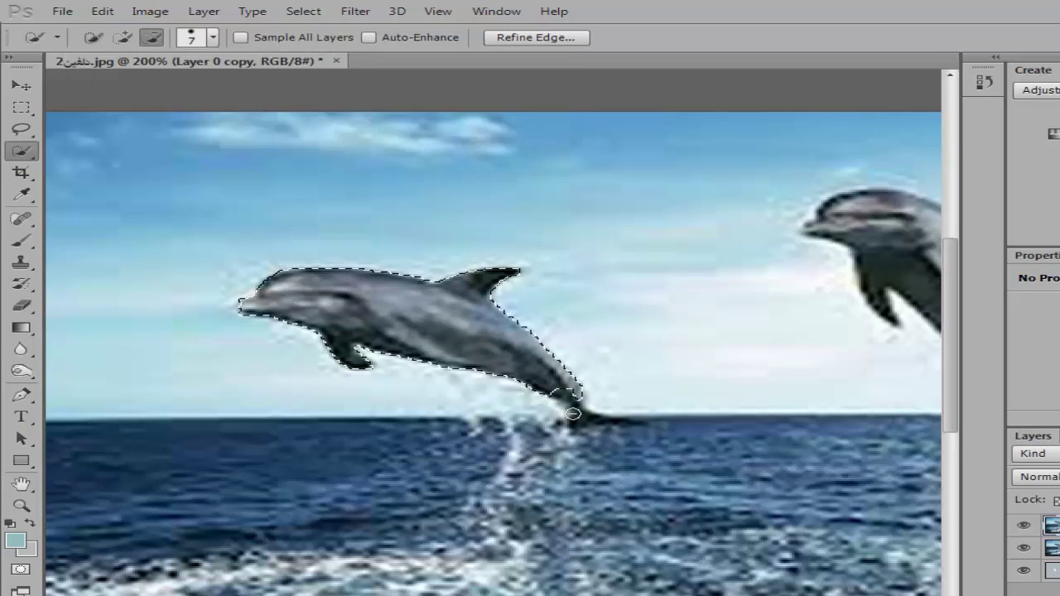
click(123, 37)
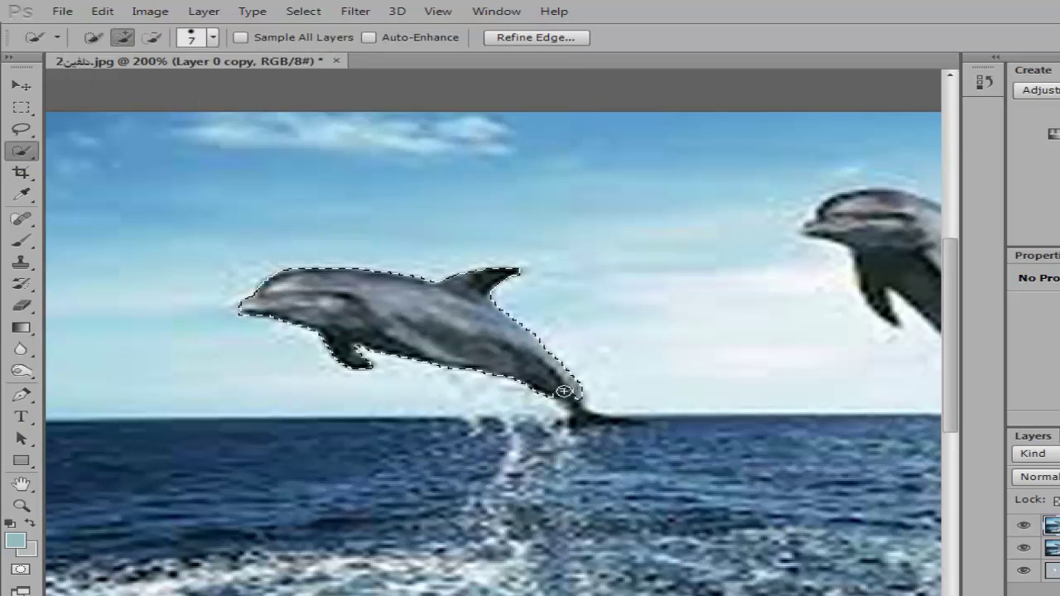
mouse_move(574, 419)
mouse_down()
mouse_move(635, 427)
mouse_move(578, 430)
mouse_up()
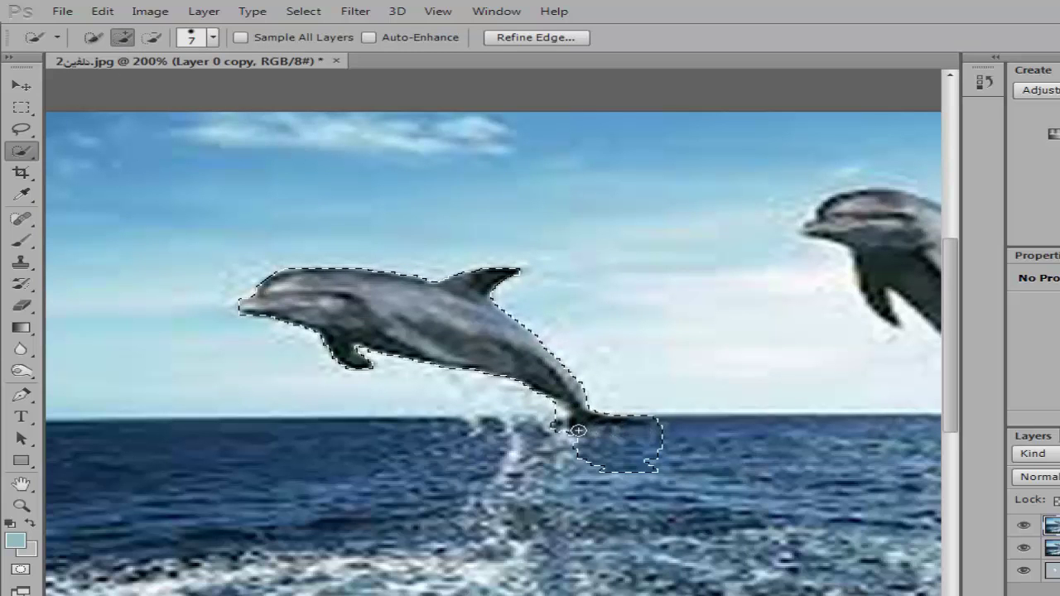
click(239, 308)
click(350, 367)
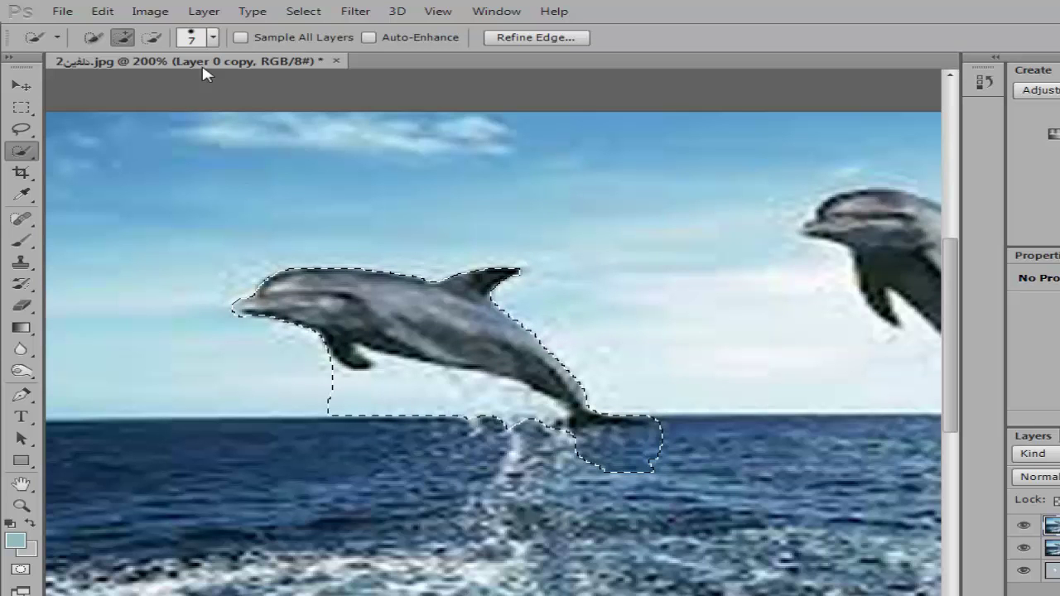
- Subtract the excess sky under the belly and the excess water around the tail from the left dolphin's selection
click(152, 37)
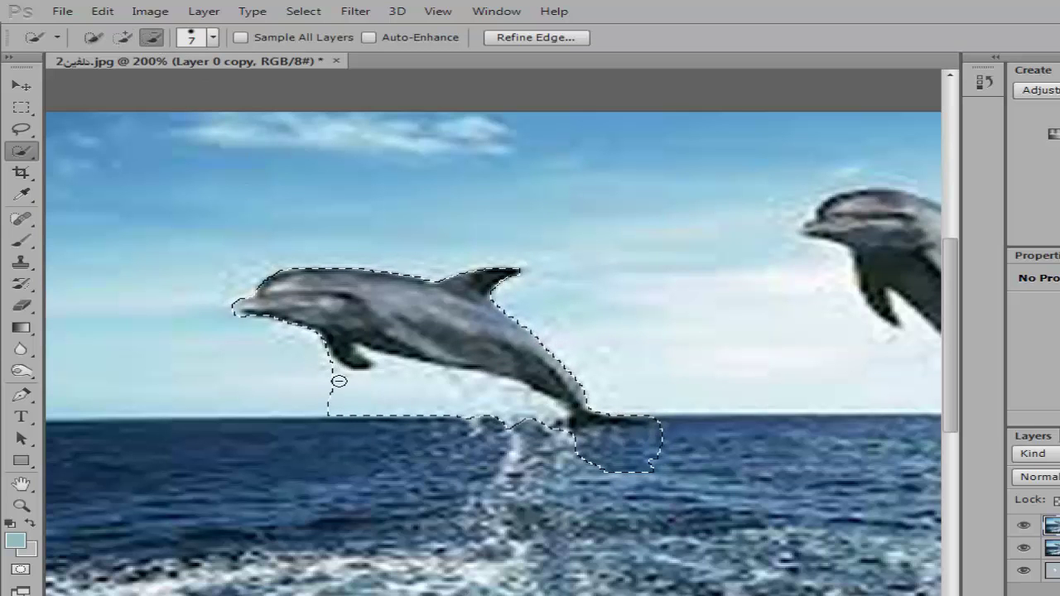
mouse_move(340, 380)
mouse_down()
mouse_move(378, 390)
mouse_move(398, 371)
mouse_up()
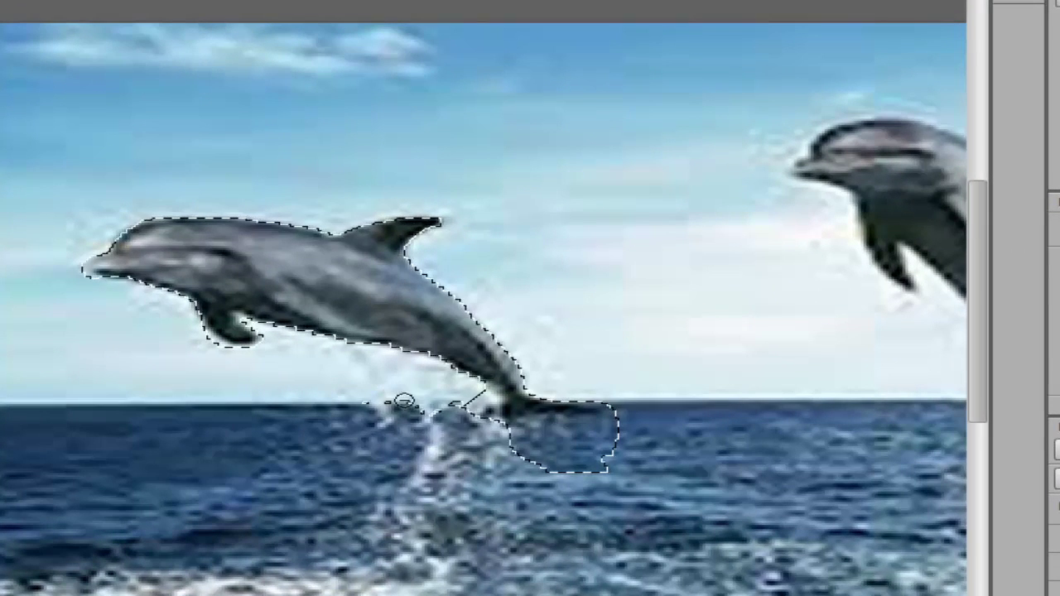
mouse_move(455, 414)
mouse_down()
mouse_move(507, 412)
mouse_move(426, 413)
mouse_up()
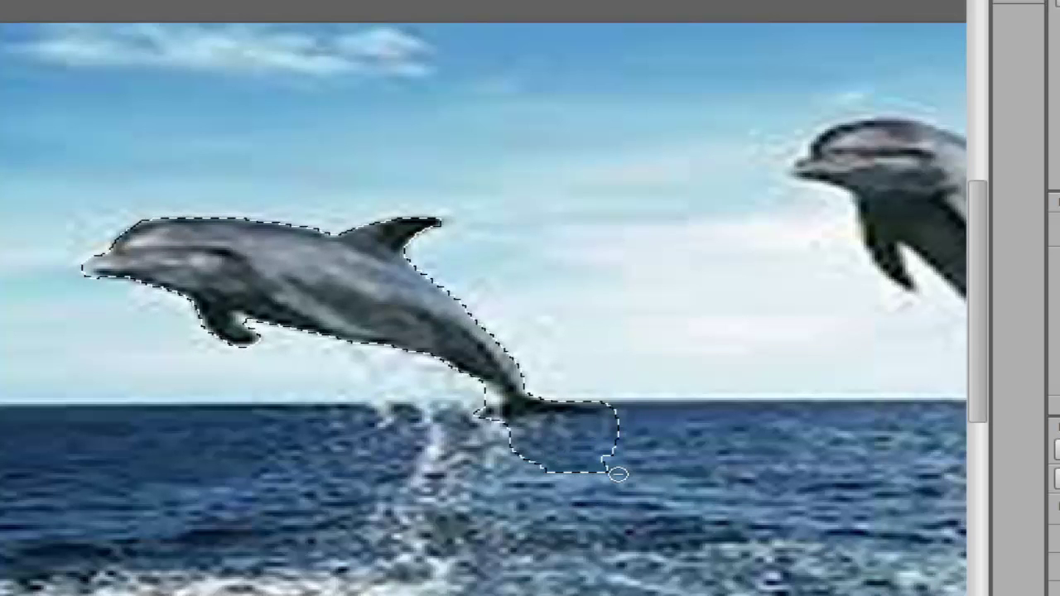
mouse_move(580, 466)
mouse_down()
mouse_move(510, 430)
mouse_move(551, 432)
mouse_move(621, 412)
mouse_up()
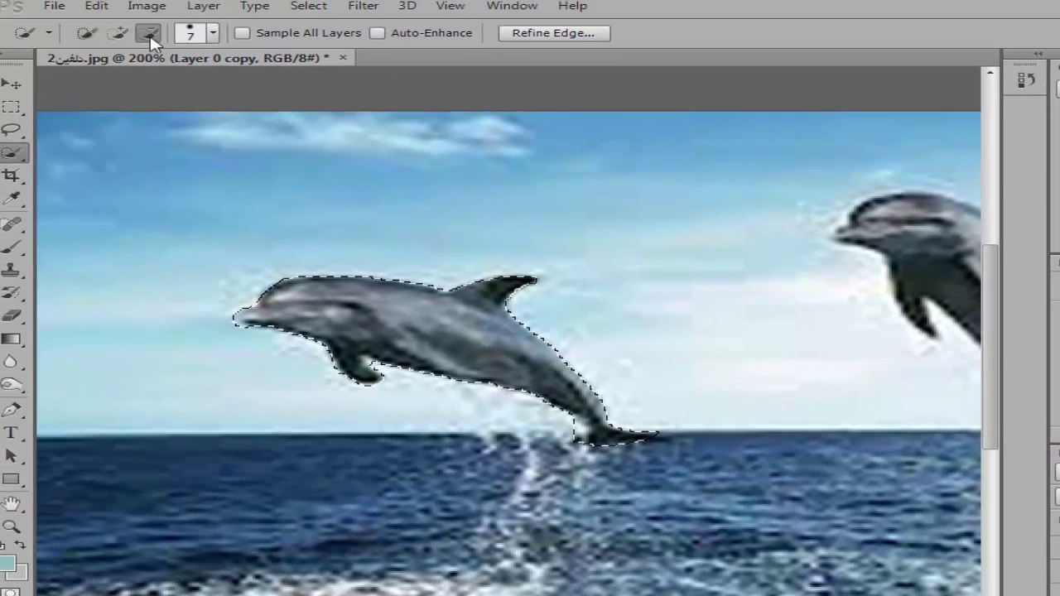
- Extend the left dolphin's selection at the snout tip and tail fin tip with a 1 px Quick Selection brush
click(120, 33)
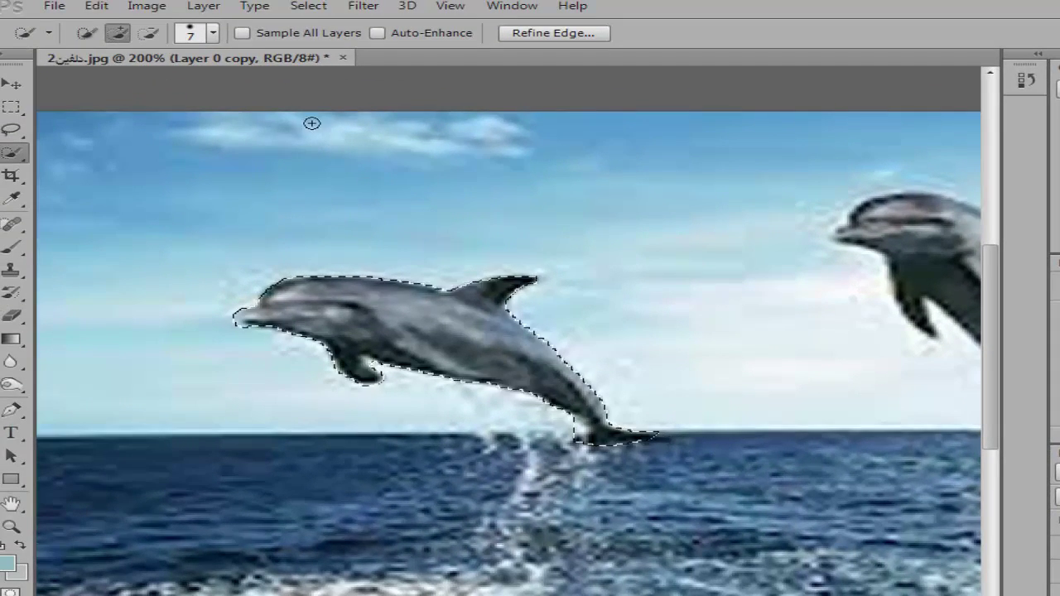
click(212, 33)
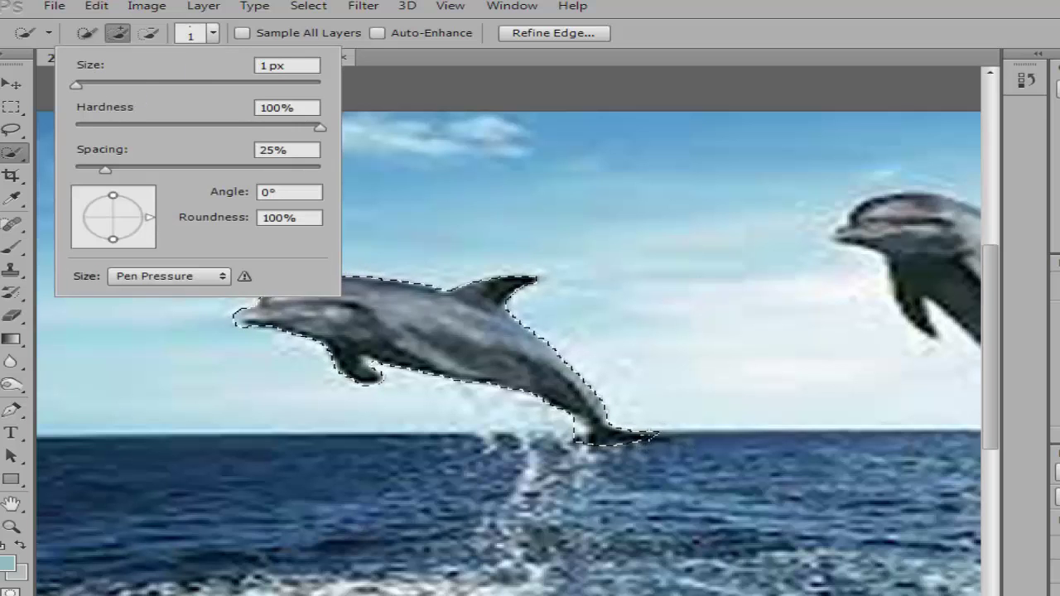
key(Return)
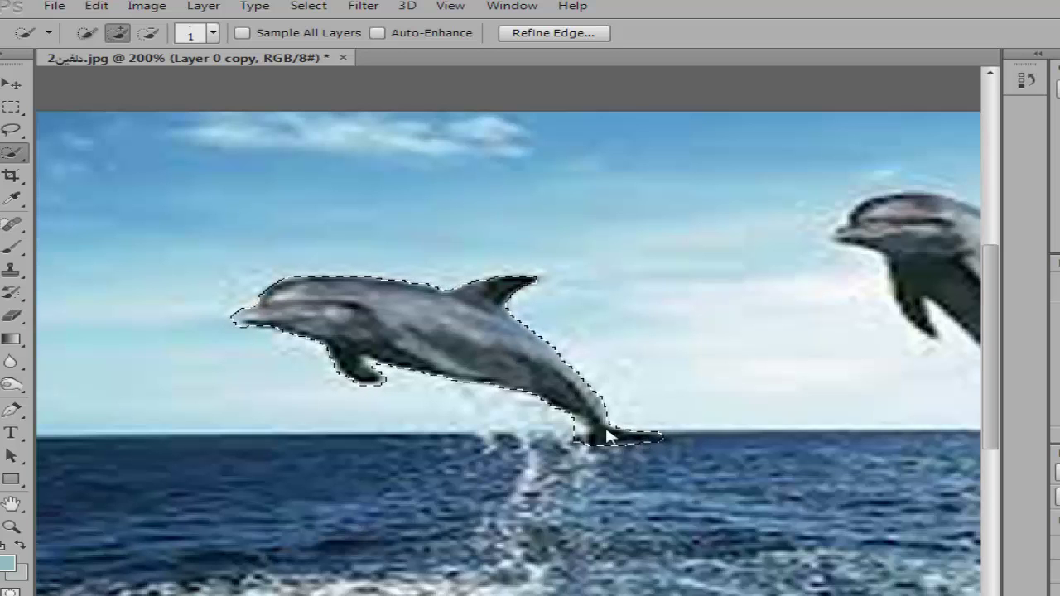
- Set the Quick Selection brush size to 11 px and subtract the excess sky above the left dolphin's tail fin
click(213, 33)
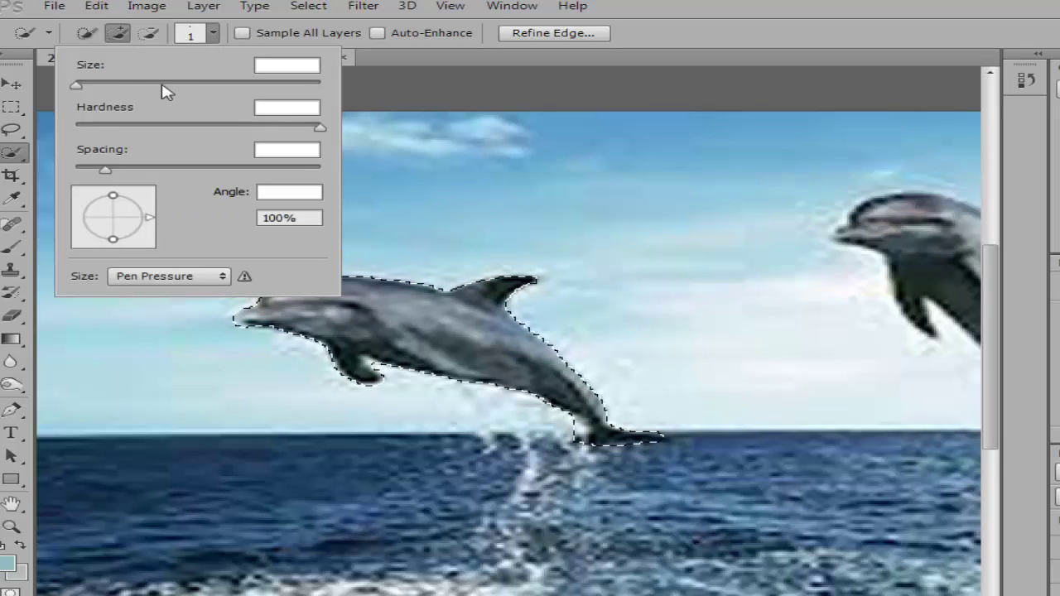
drag(102, 68, 125, 46)
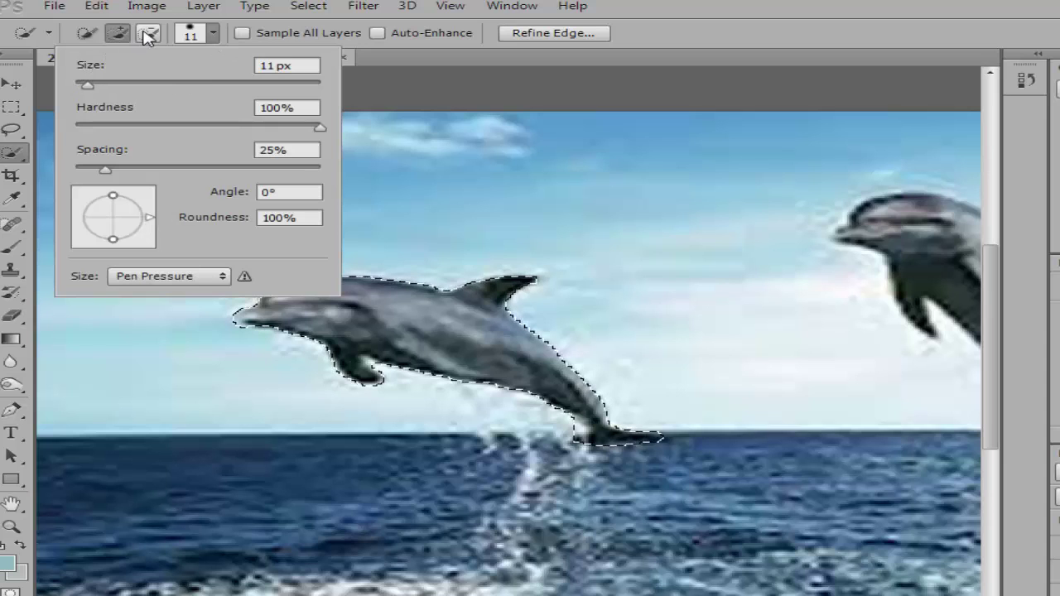
key(Return)
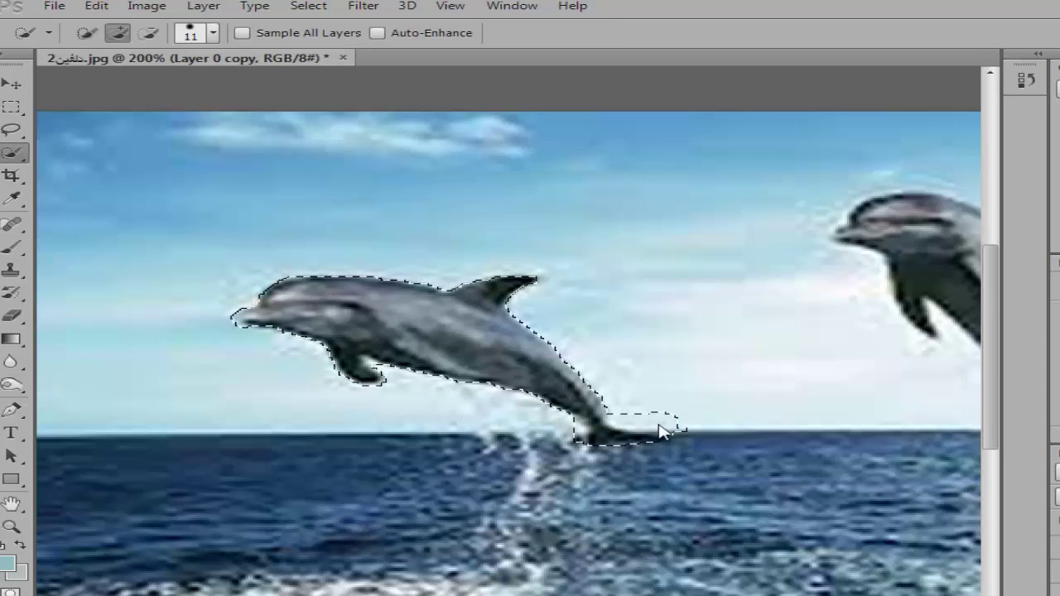
click(660, 424)
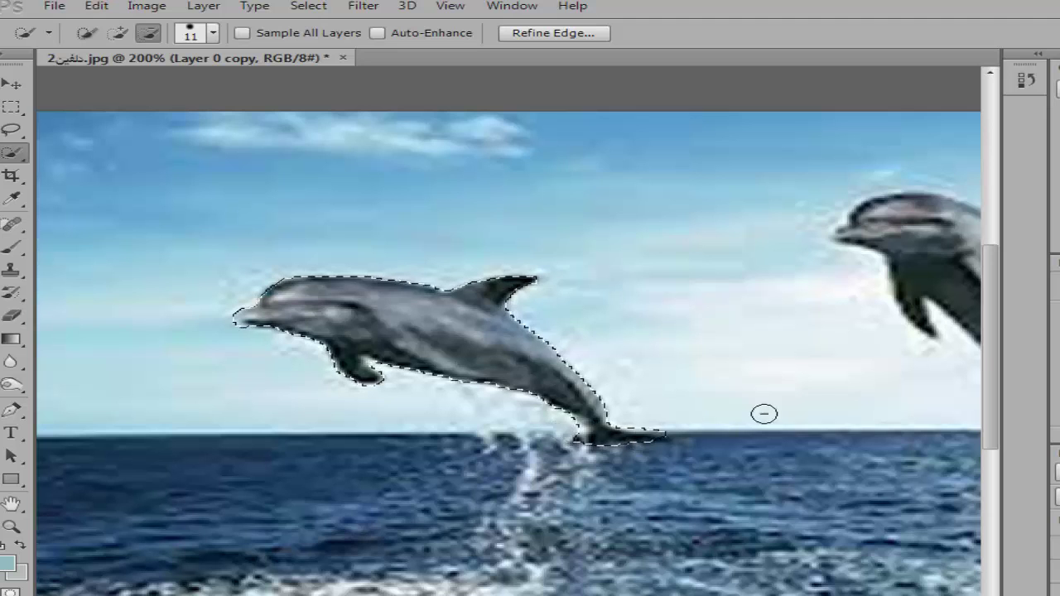
- Add the right dolphin to the selection, from its snout and body down to the tail fin
key(space)
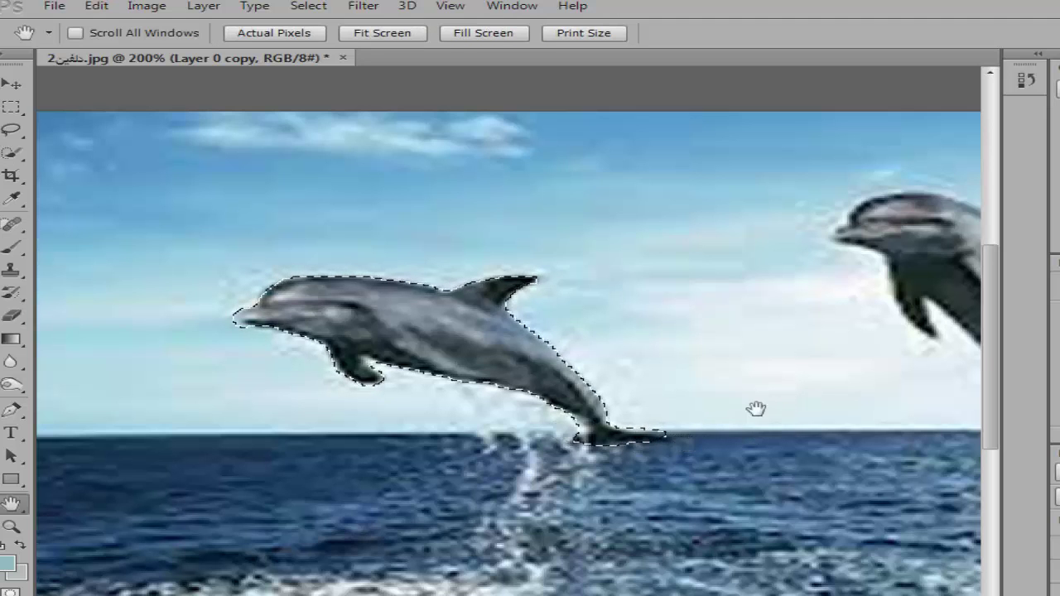
drag(754, 409, 463, 377)
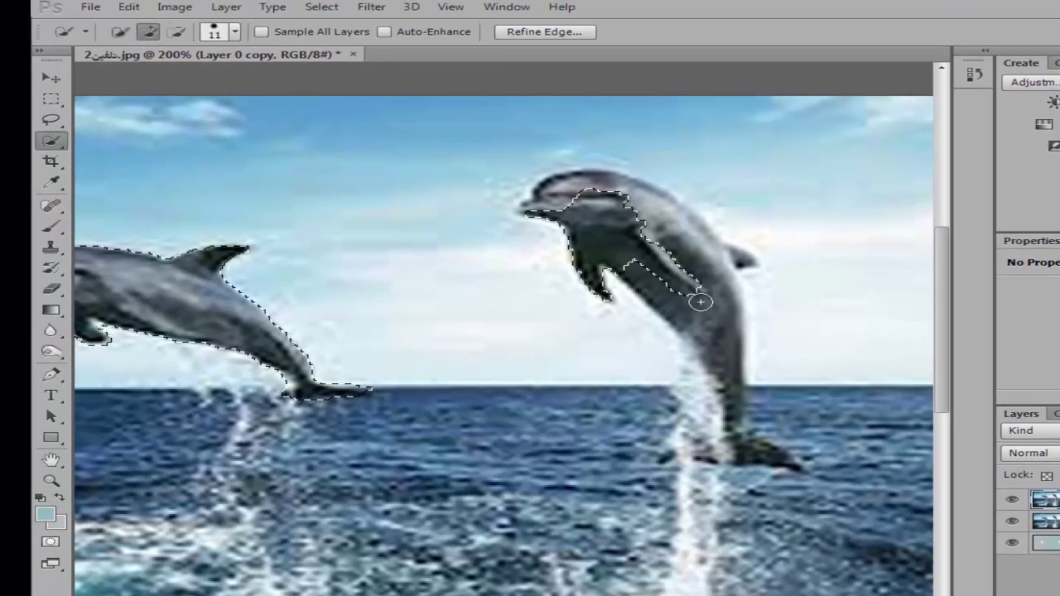
drag(699, 302, 710, 378)
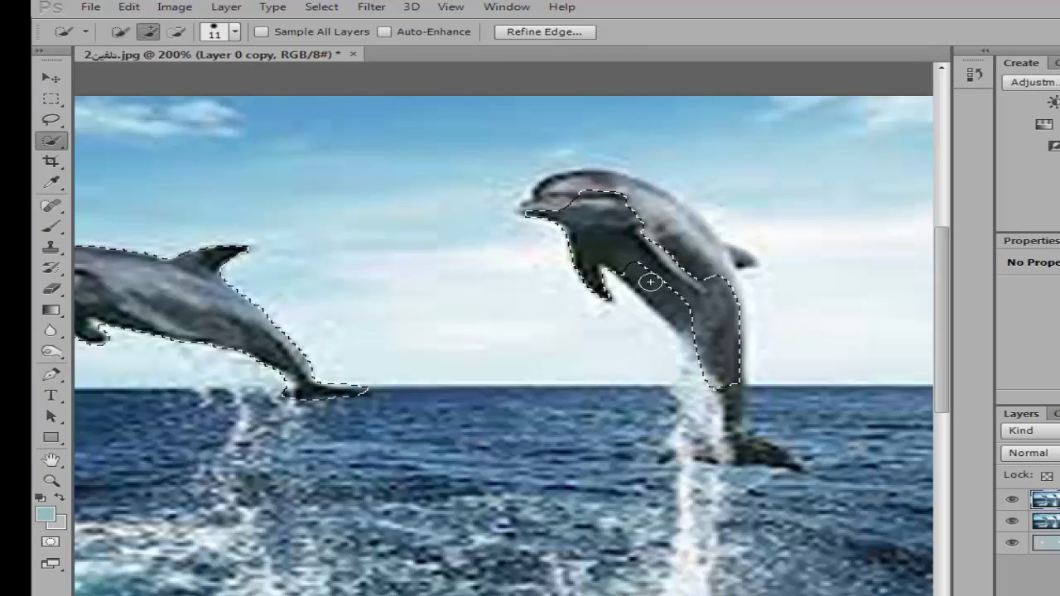
drag(650, 281, 725, 381)
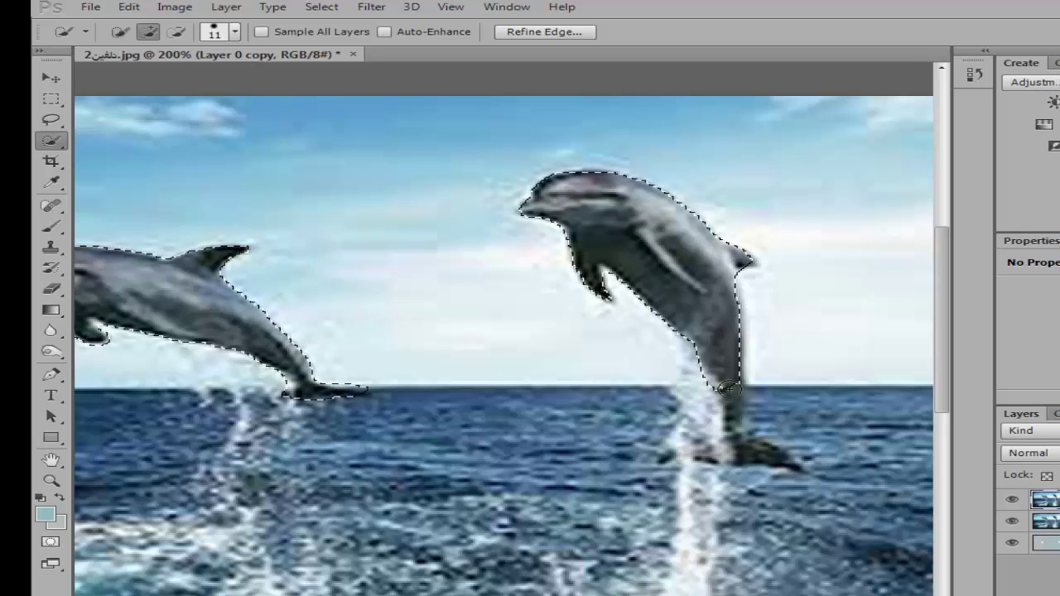
mouse_move(738, 445)
mouse_down()
mouse_move(766, 437)
mouse_move(733, 456)
mouse_move(706, 454)
mouse_up()
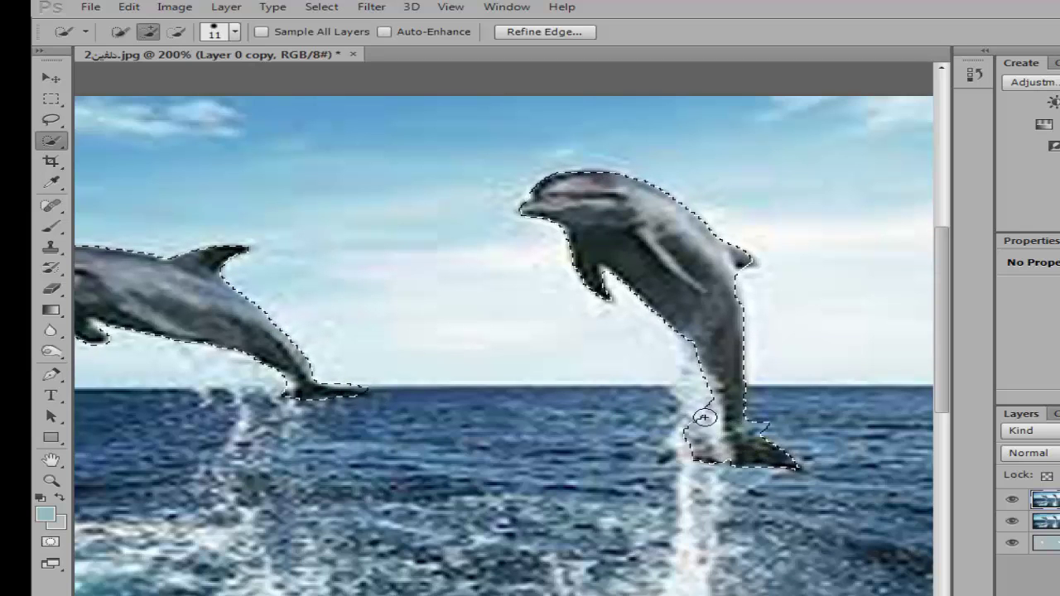
- Subtract the excess water around the right dolphin's tail and add its dorsal fin to the selection
key(alt)
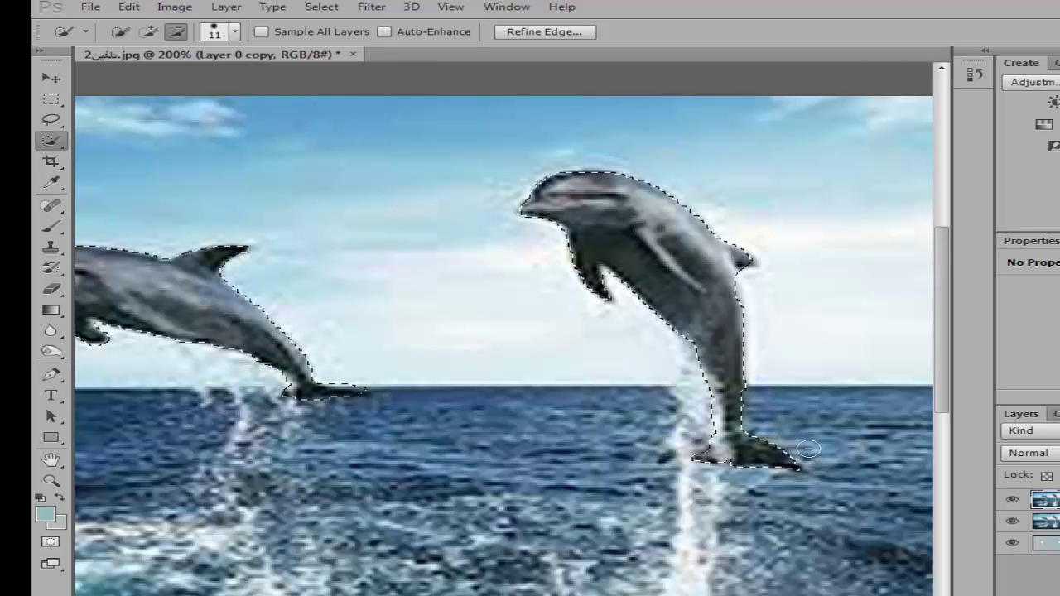
click(702, 427)
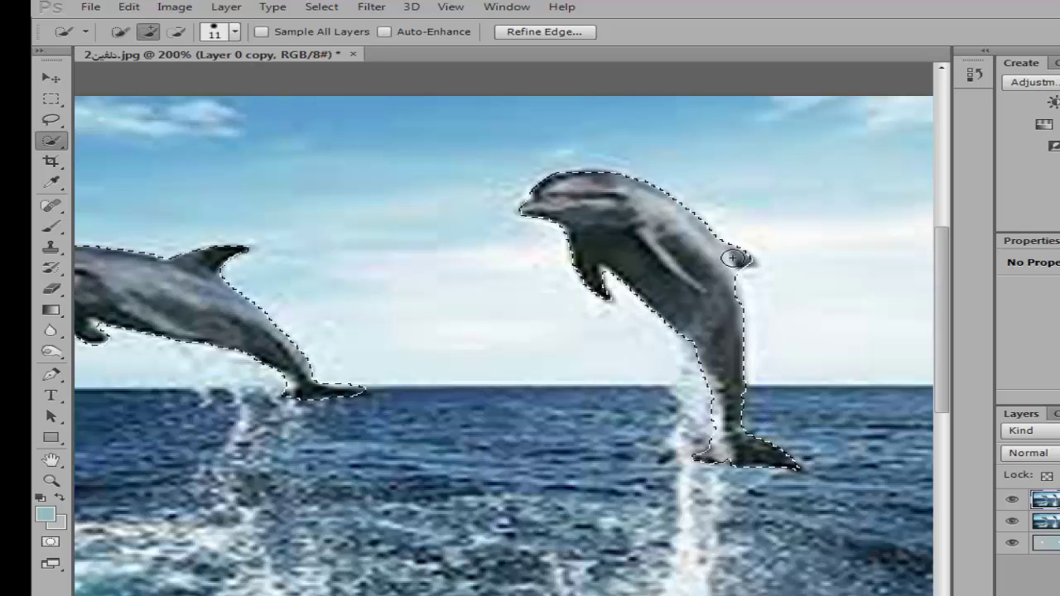
key(alt)
key(alt)
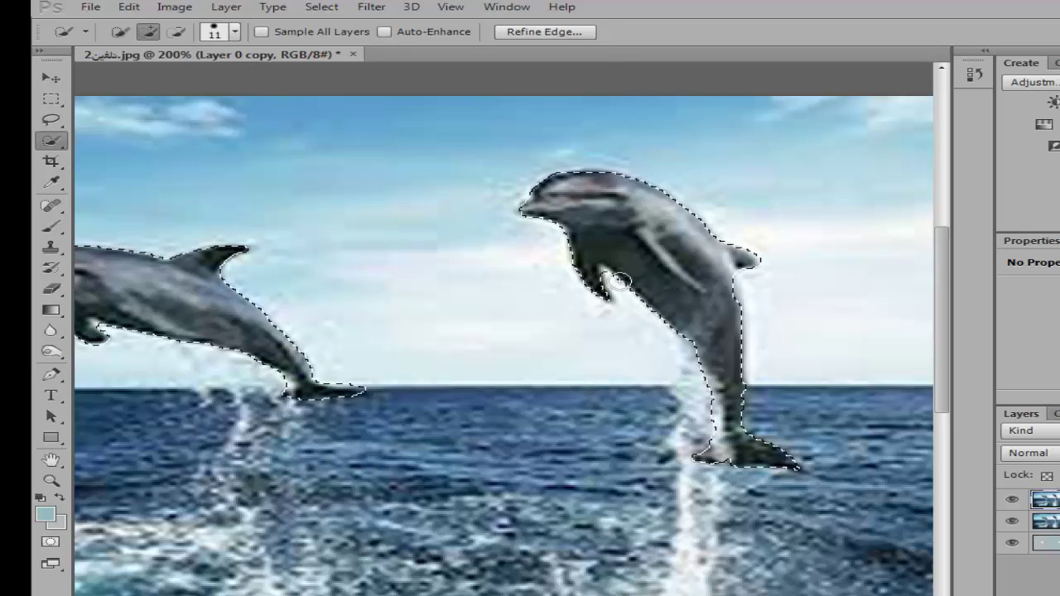
- Refine the right dolphin's selection at the front flipper, snout tip and dorsal fin tip with a 6 px brush
click(180, 34)
click(235, 33)
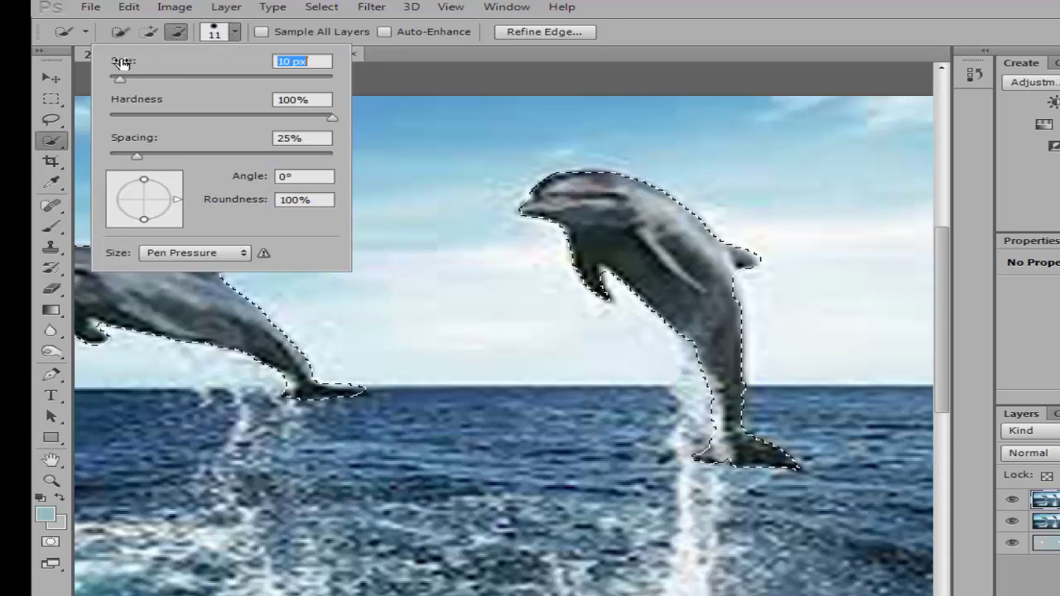
click(610, 279)
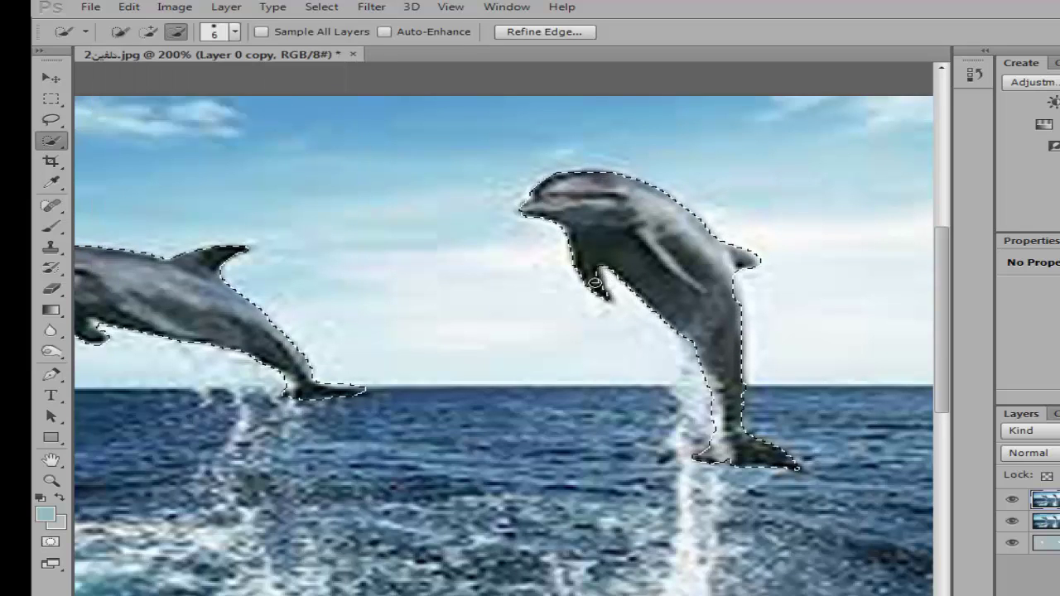
click(149, 31)
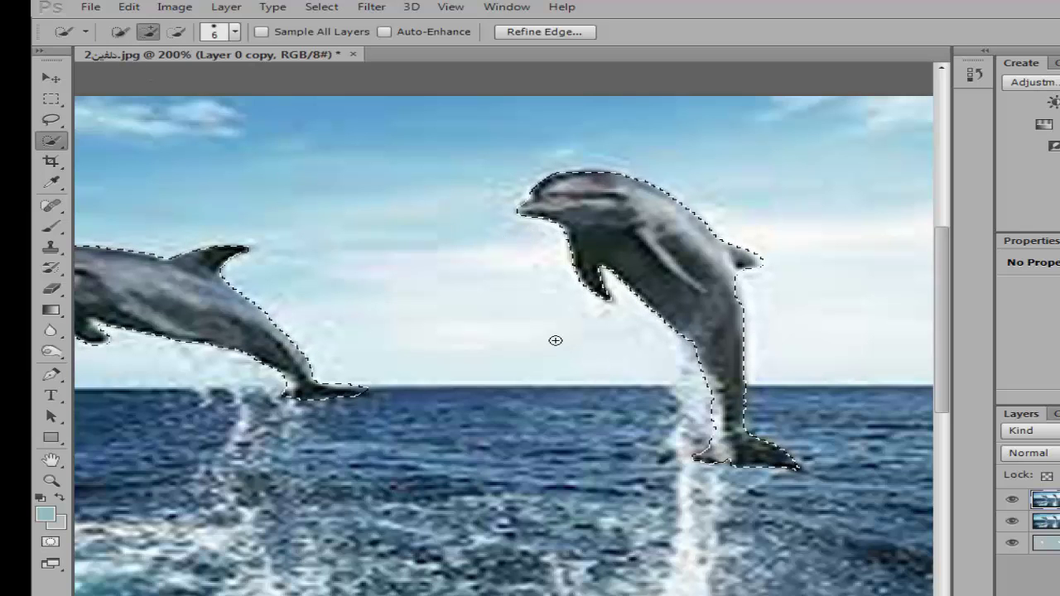
- Add a layer mask to Layer 0 copy from the selection of both dolphins
key(ctrl+minus)
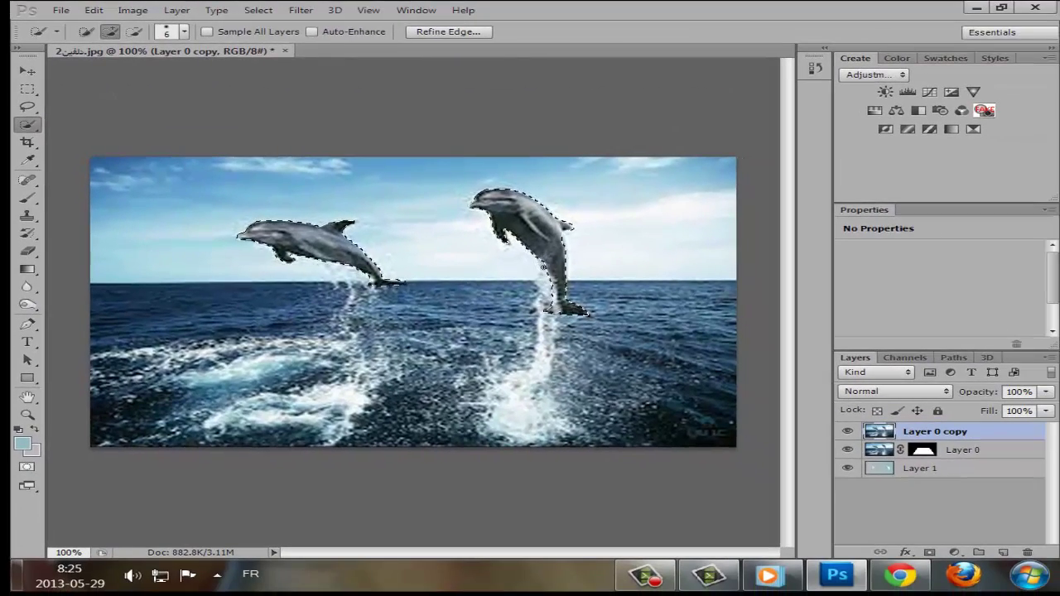
click(929, 553)
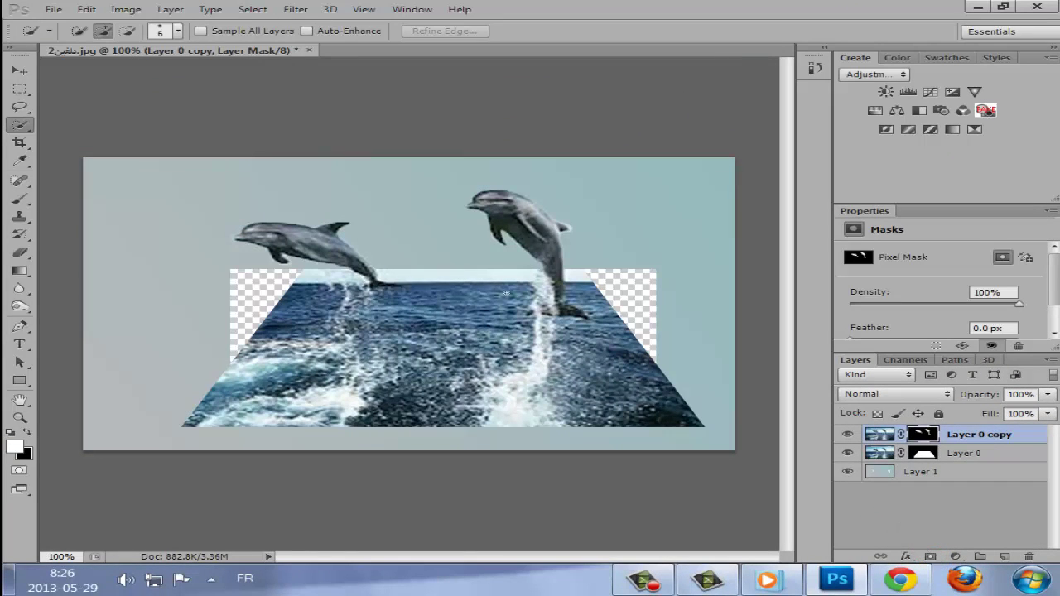
click(20, 71)
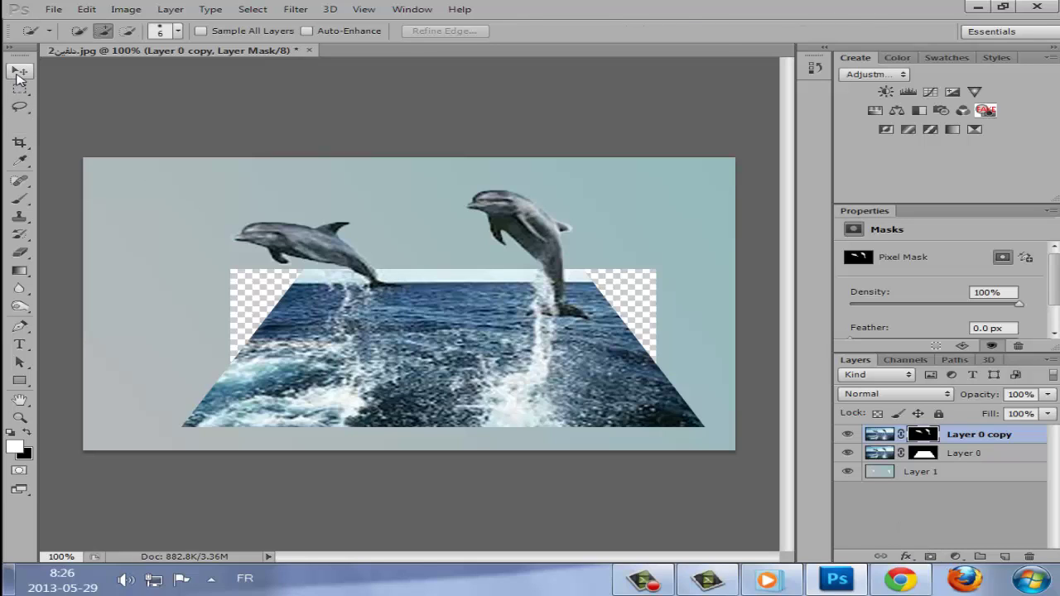
- Hide Layer 0 copy and Layer 0, and make Layer 1 the active layer
click(848, 435)
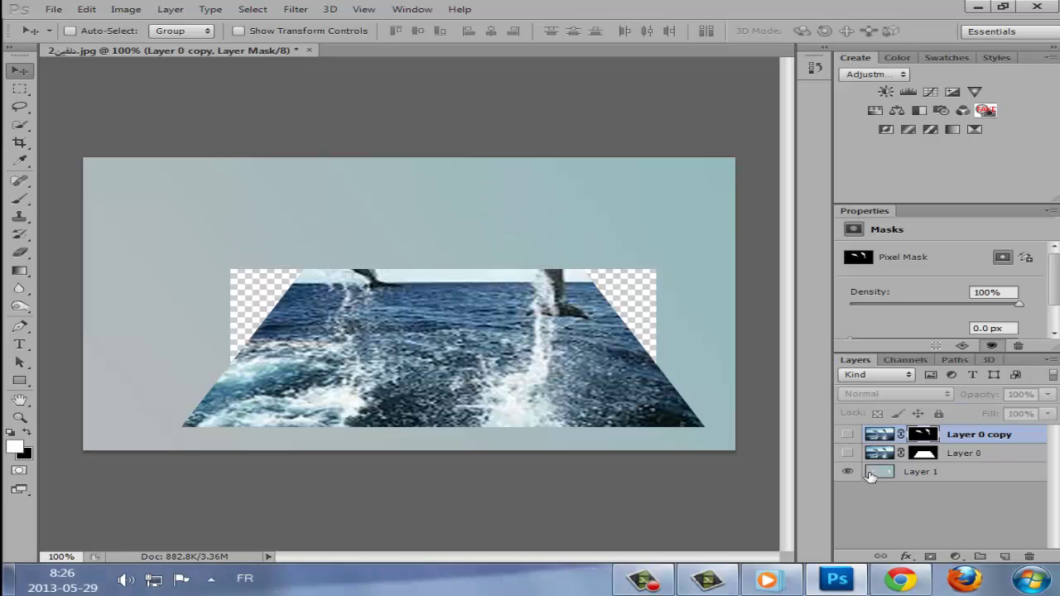
click(847, 453)
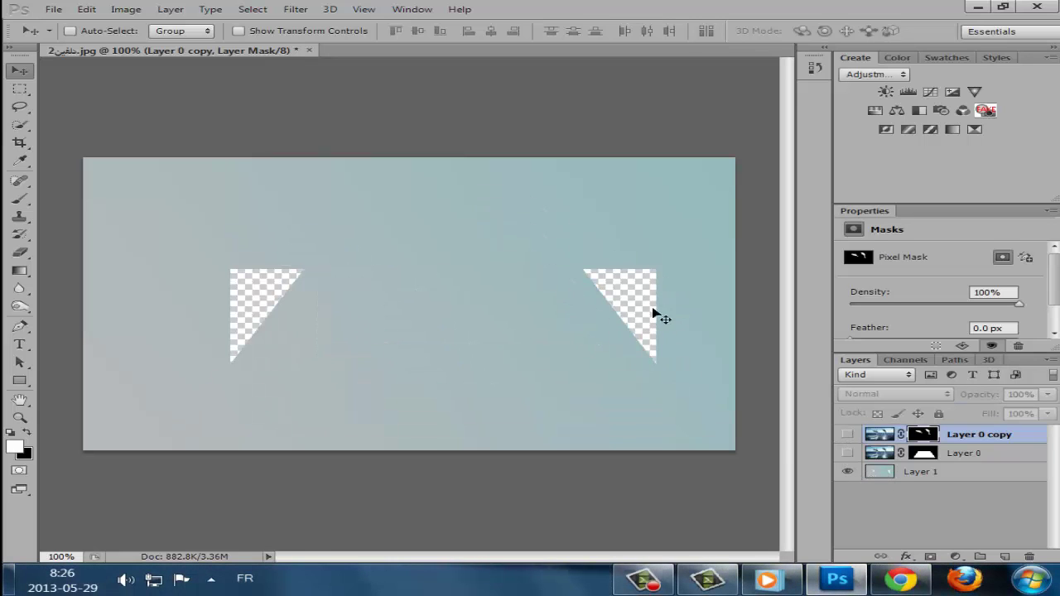
click(939, 483)
click(913, 481)
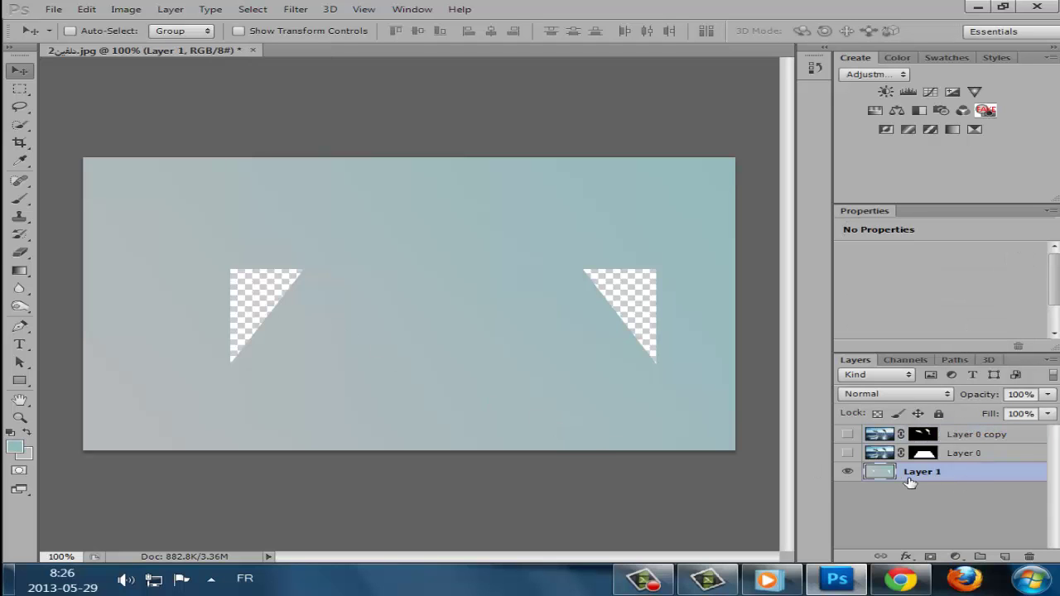
- Refill Layer 1 with the teal-to-grey linear gradient from its upper-right to lower-left corner, and show Layer 0 and Layer 0 copy again
click(19, 271)
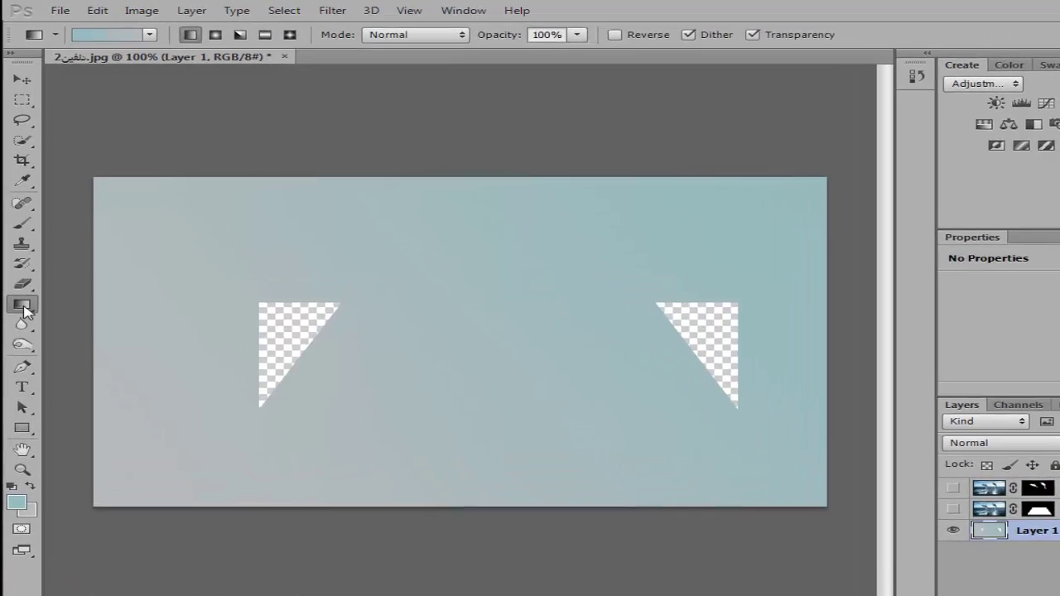
click(20, 271)
click(145, 469)
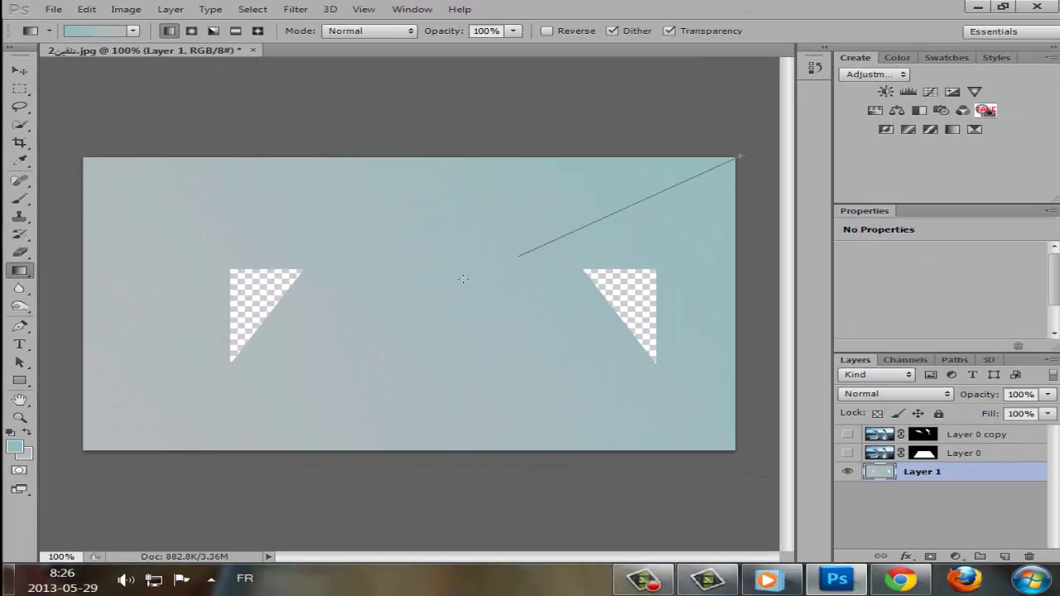
drag(463, 279, 80, 451)
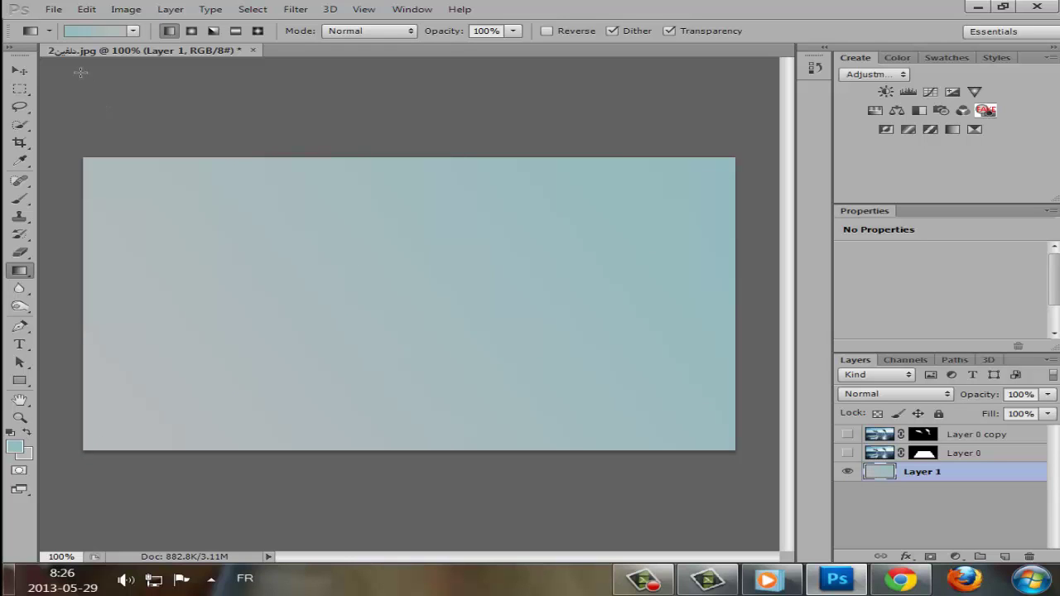
click(20, 71)
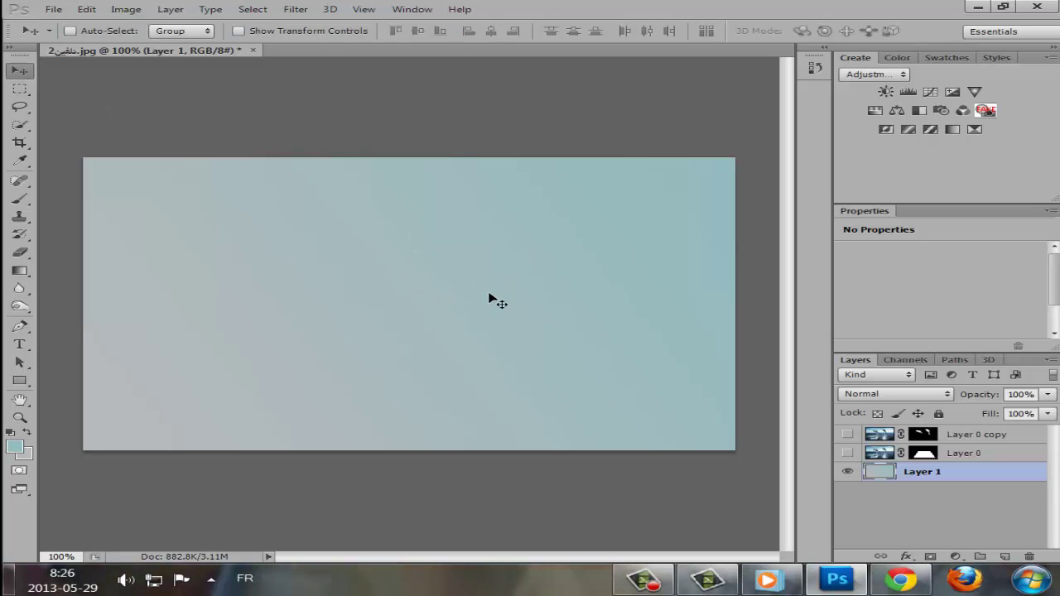
click(847, 453)
click(848, 434)
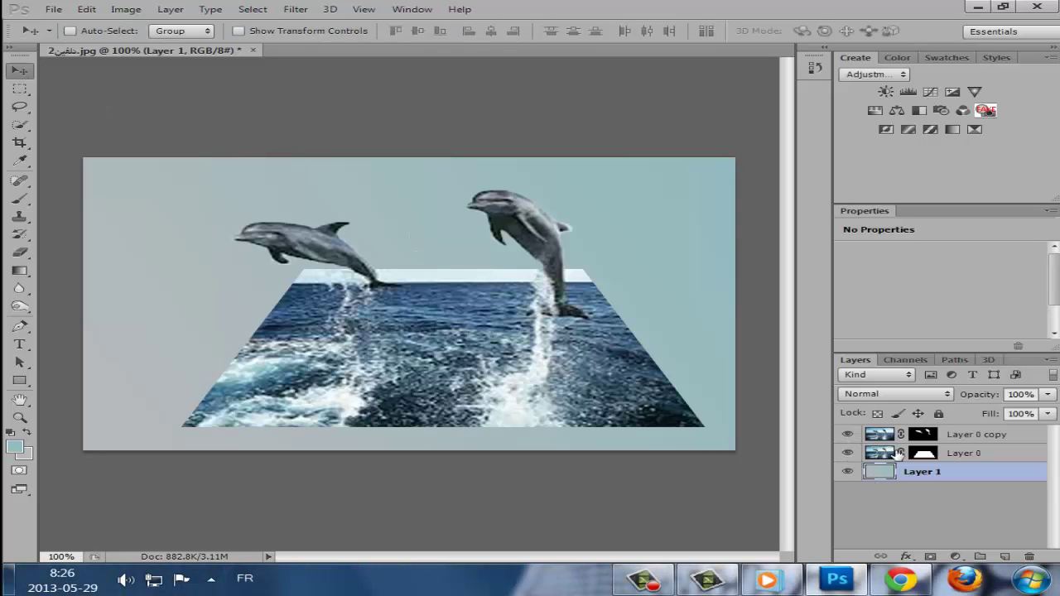
- Make Layer 0 active and load its layer mask as a selection
click(902, 458)
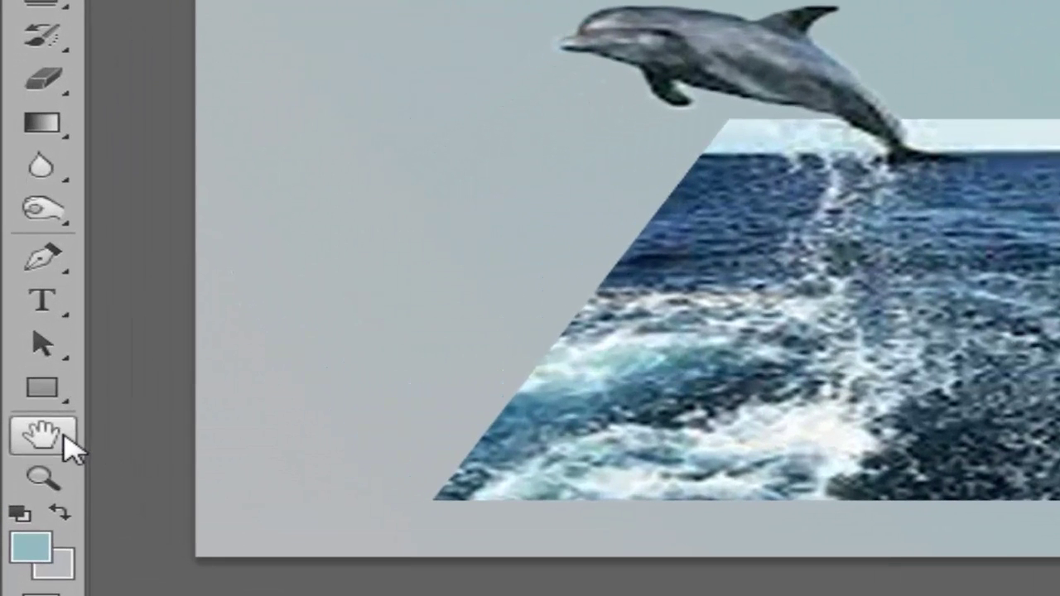
click(57, 434)
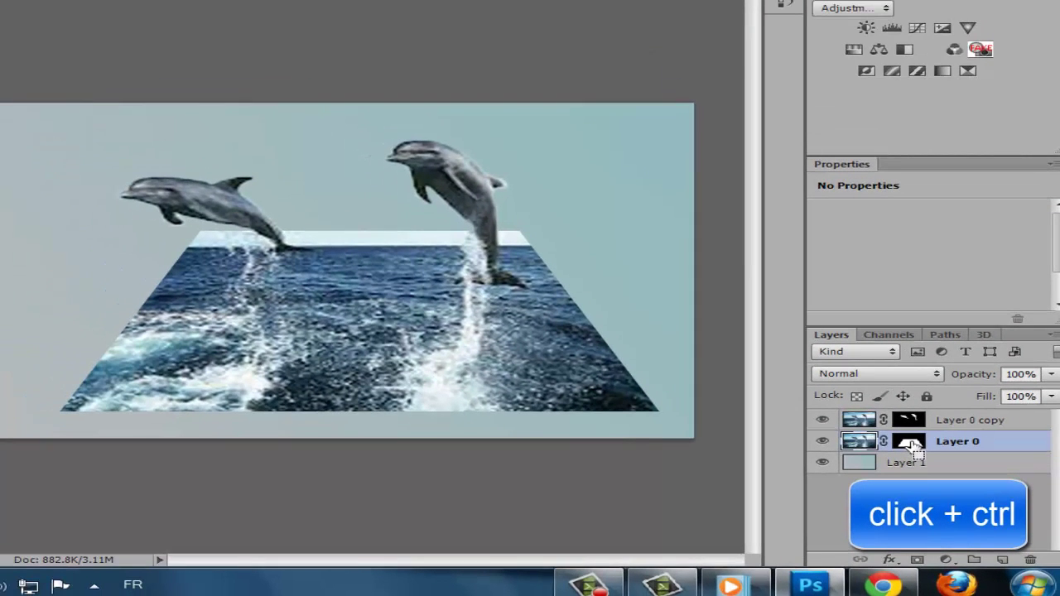
ctrl+click(911, 446)
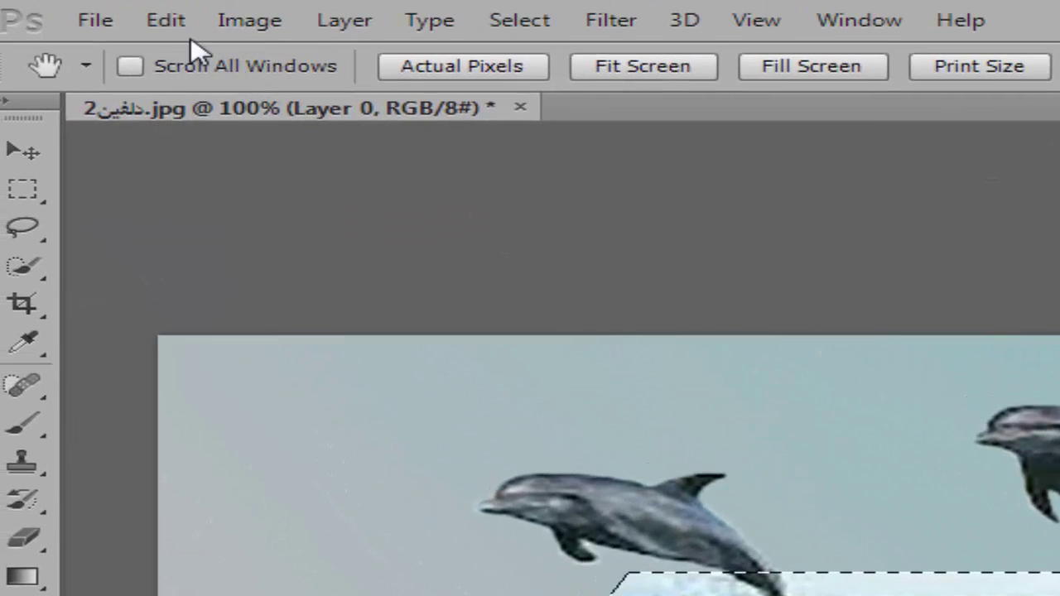
- Stroke the frame selection on Layer 0 with an 8 px white (ffffff) line located inside, and deselect
click(108, 3)
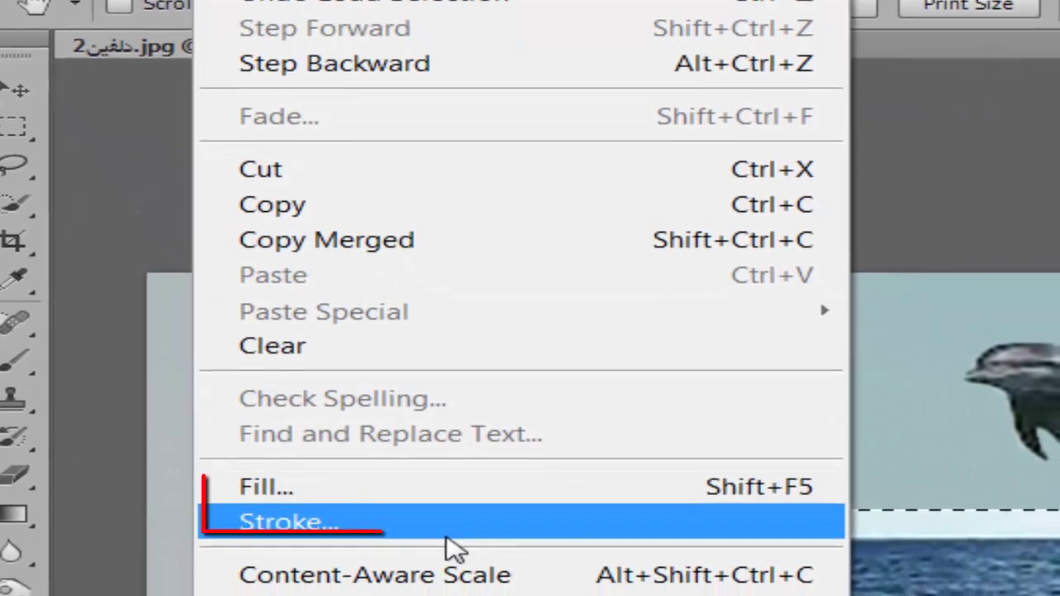
click(639, 529)
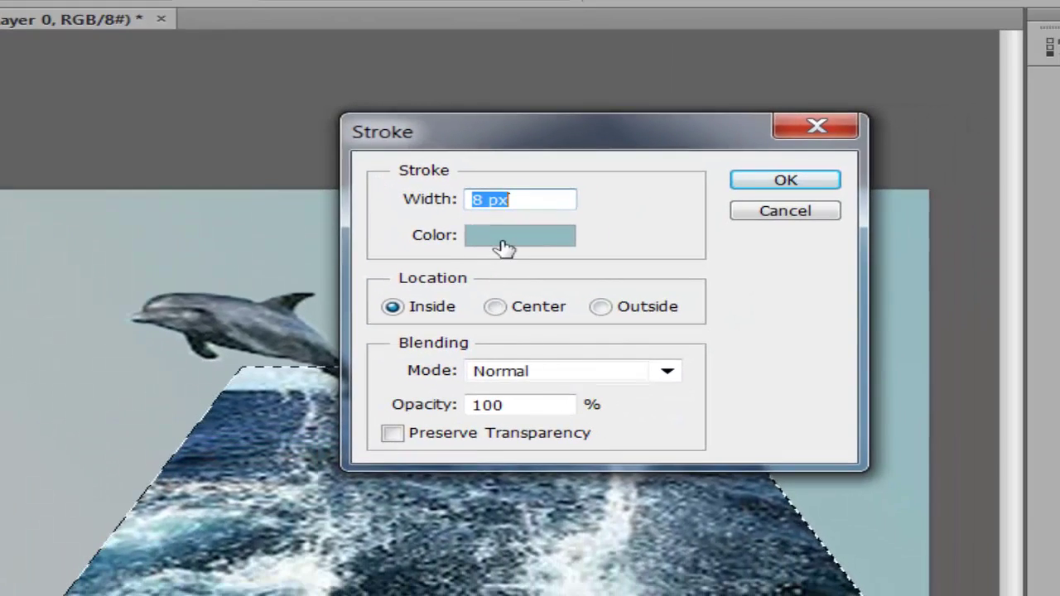
click(505, 242)
drag(367, 289, 265, 206)
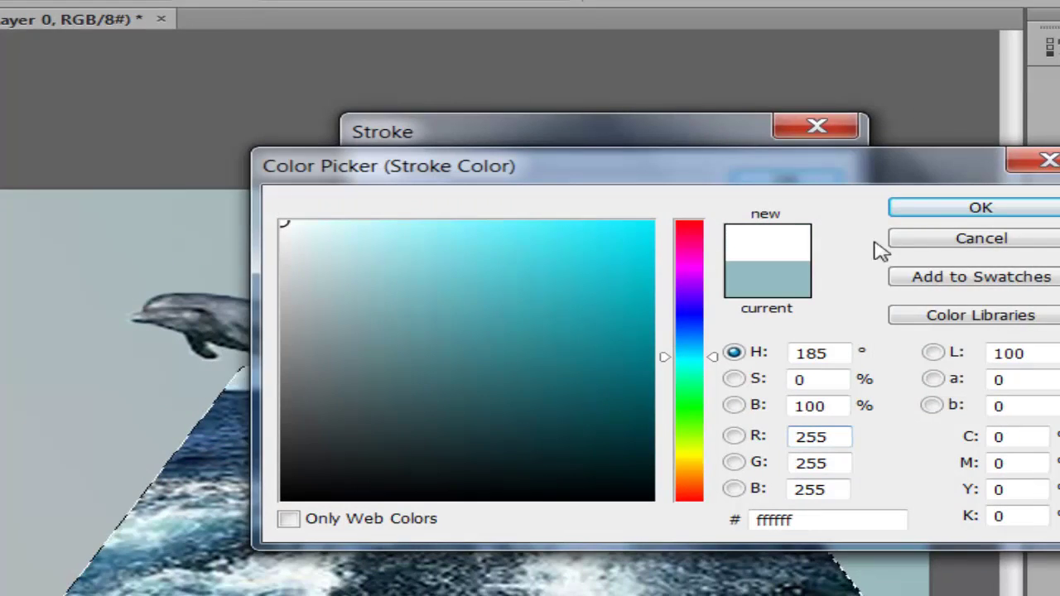
click(939, 211)
click(497, 308)
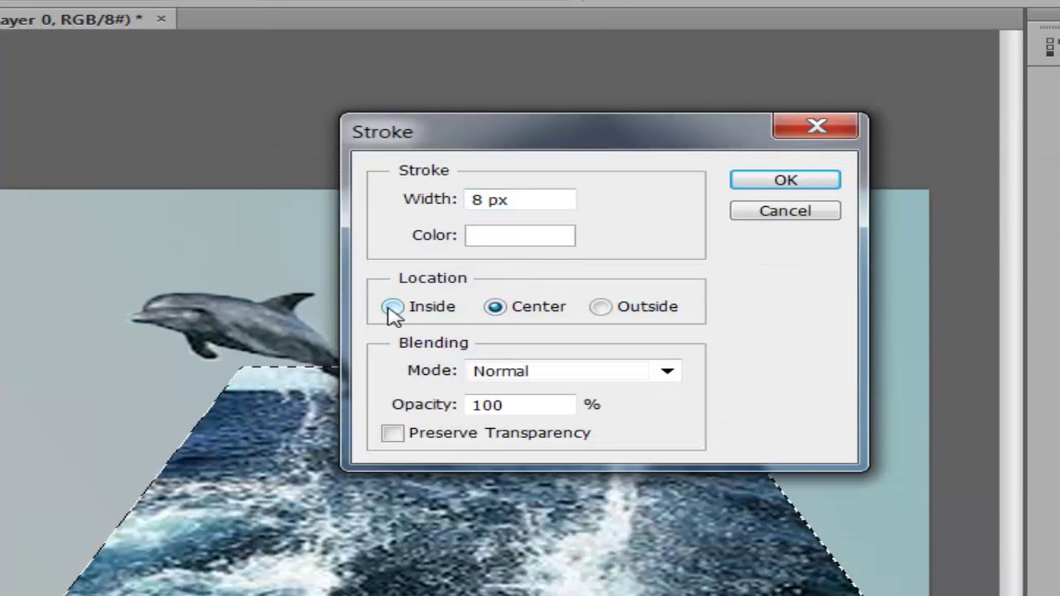
click(393, 308)
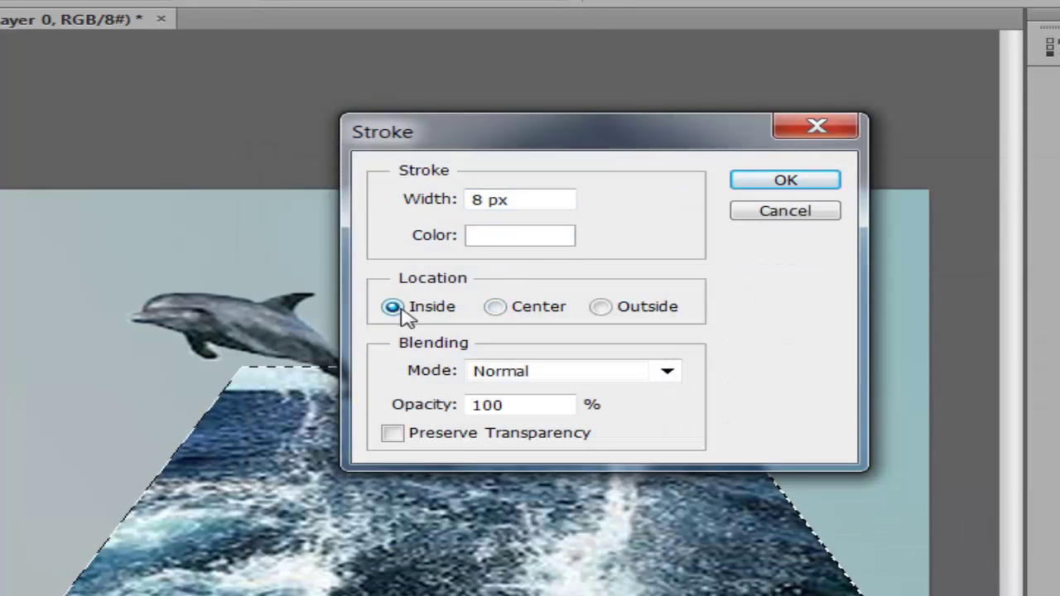
click(783, 182)
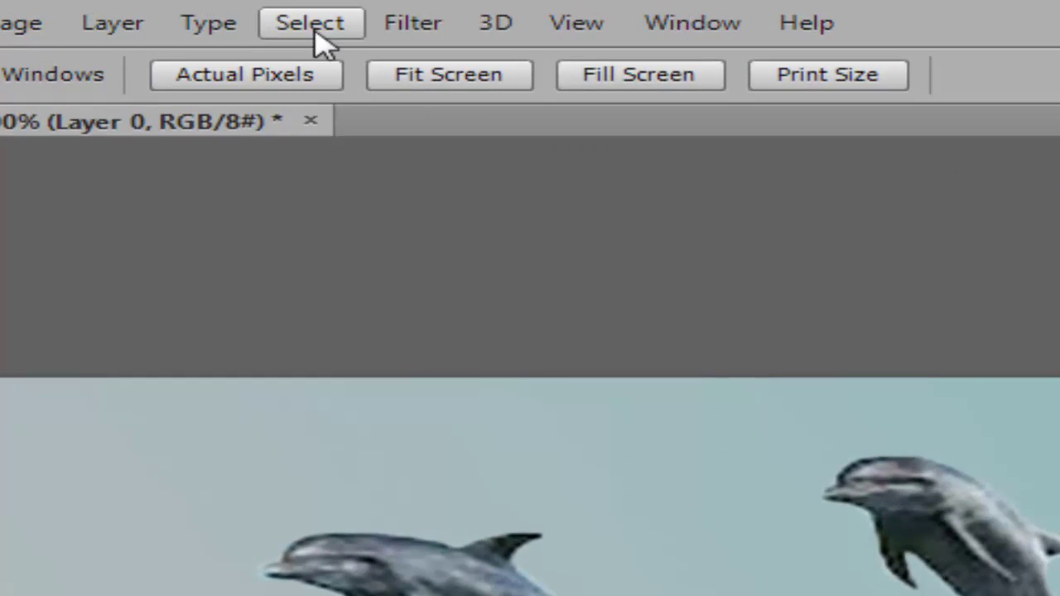
click(330, 31)
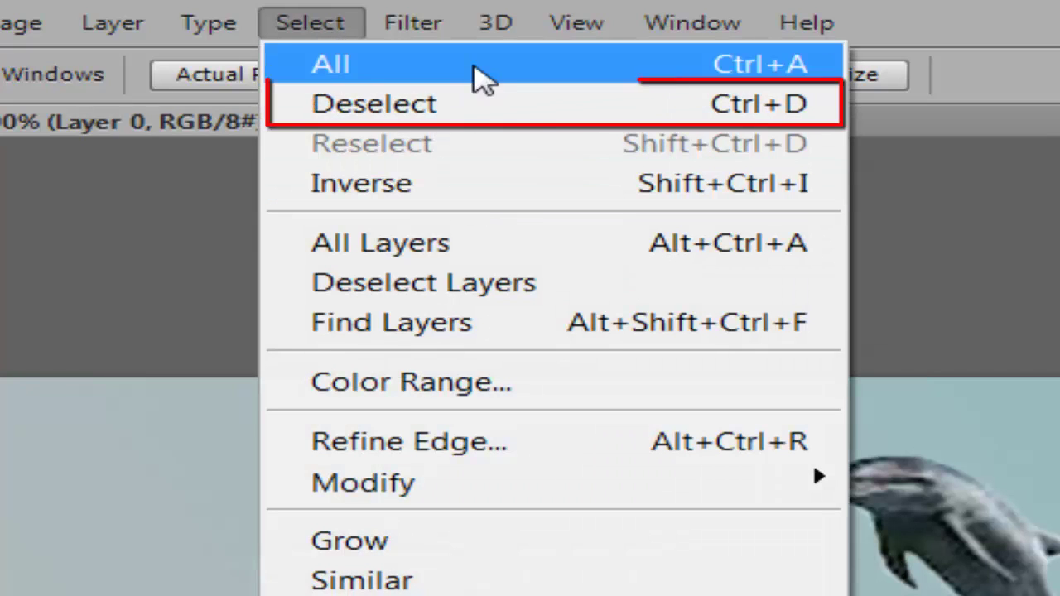
click(580, 109)
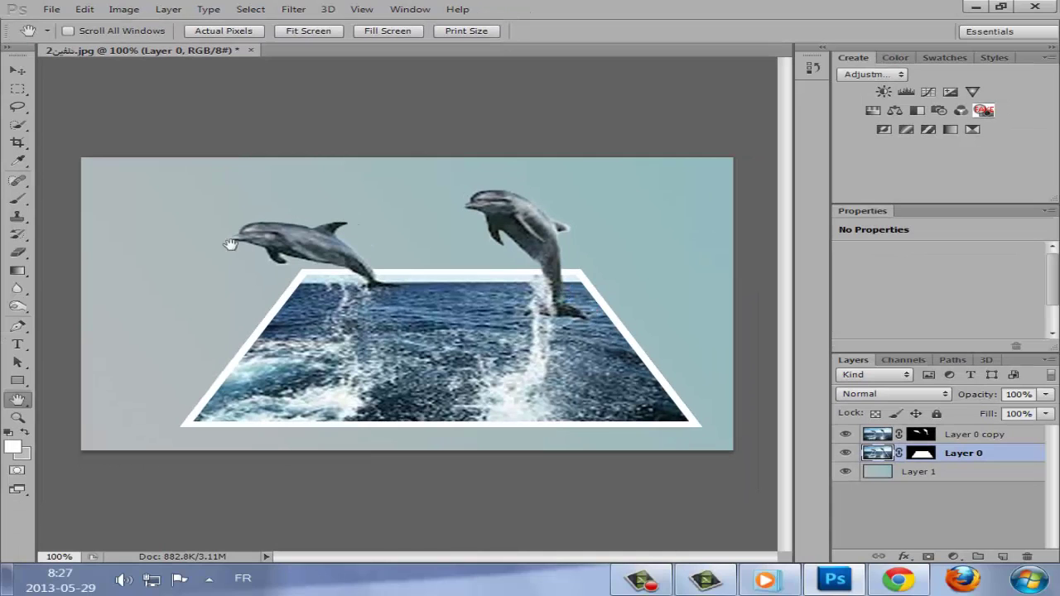
- Merge Layer 0 and Layer 0 copy into one layer and move the merged artwork slightly up on the canvas
click(19, 72)
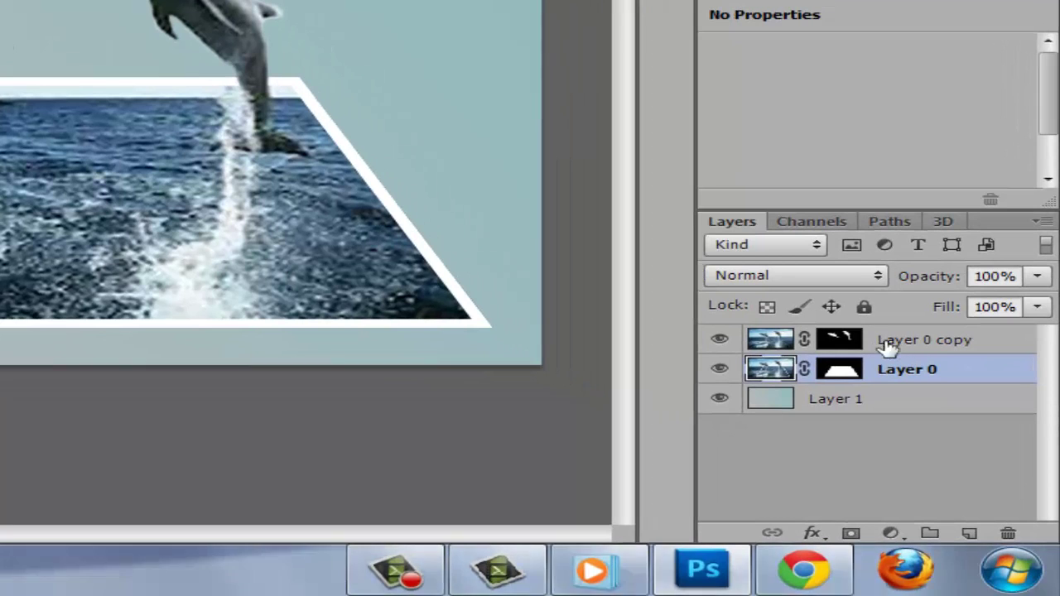
shift+click(944, 348)
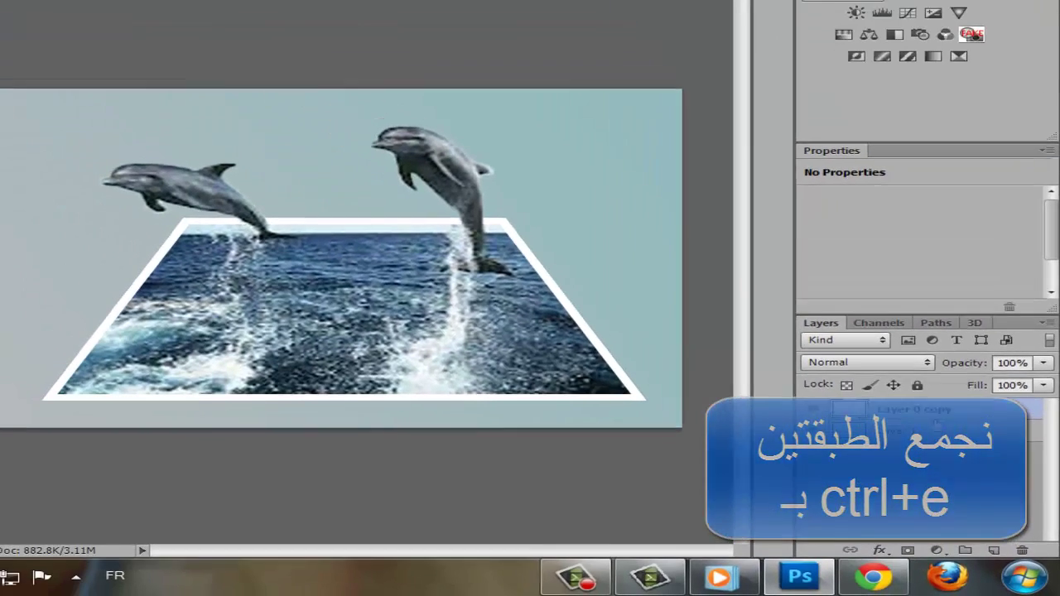
key(ctrl+e)
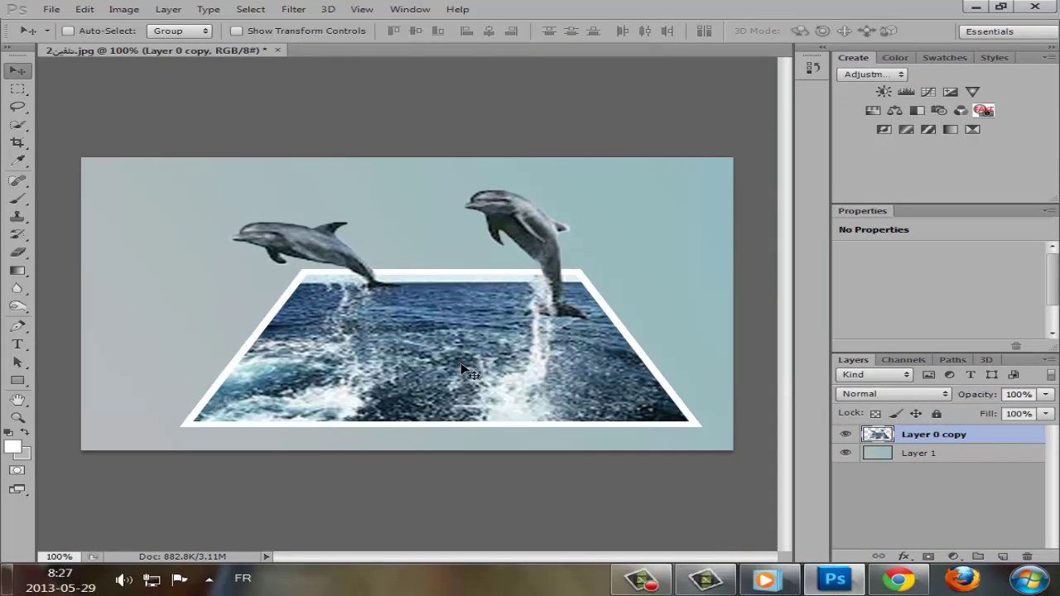
drag(461, 370, 439, 338)
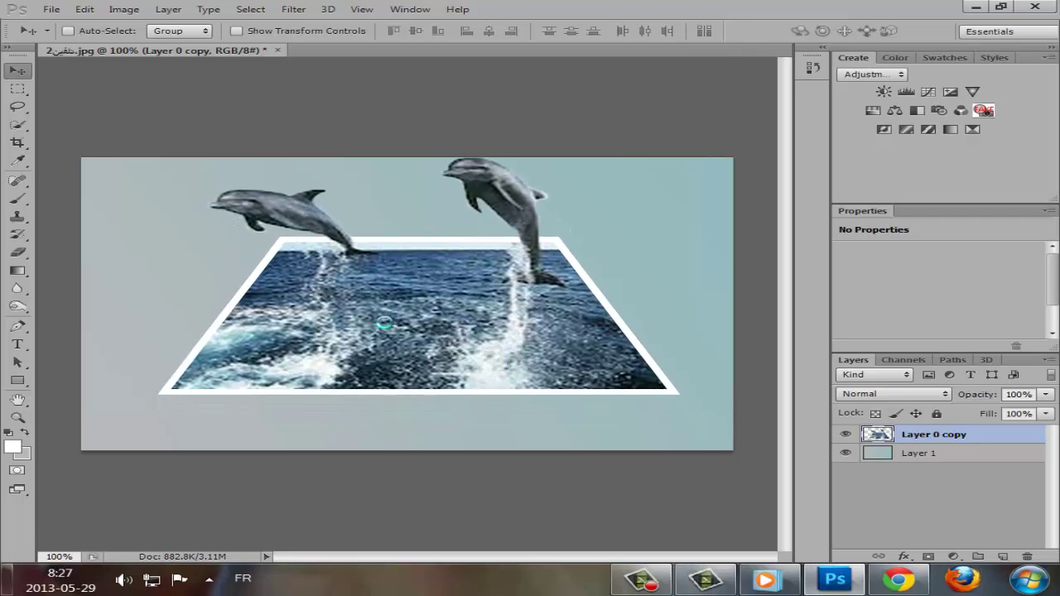
drag(322, 290, 315, 298)
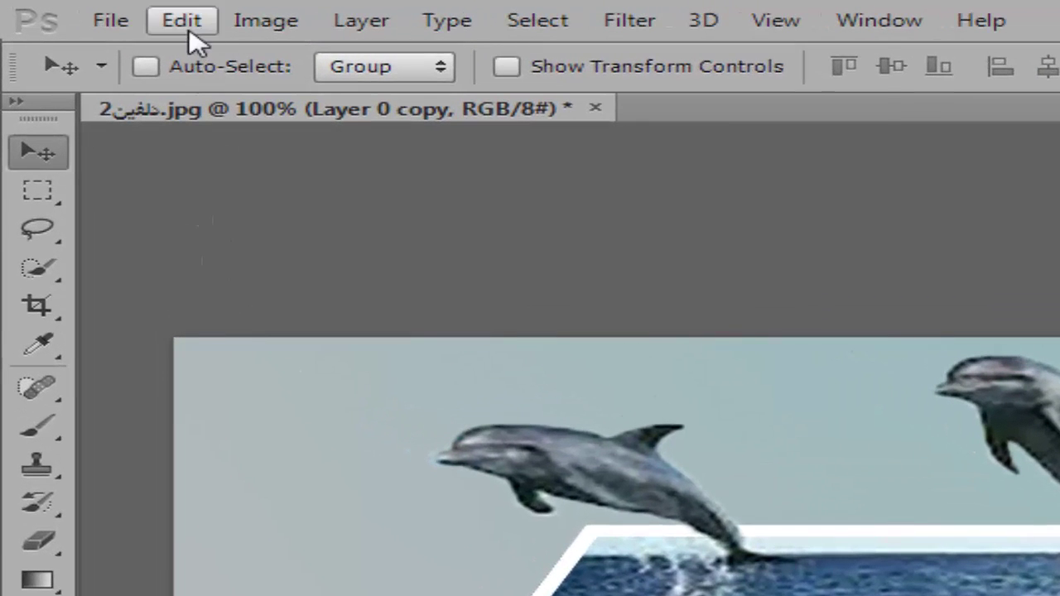
- Start a Warp transform on the merged layer and pull both lower corners of the sea frame upward so its lower edge curves
click(84, 10)
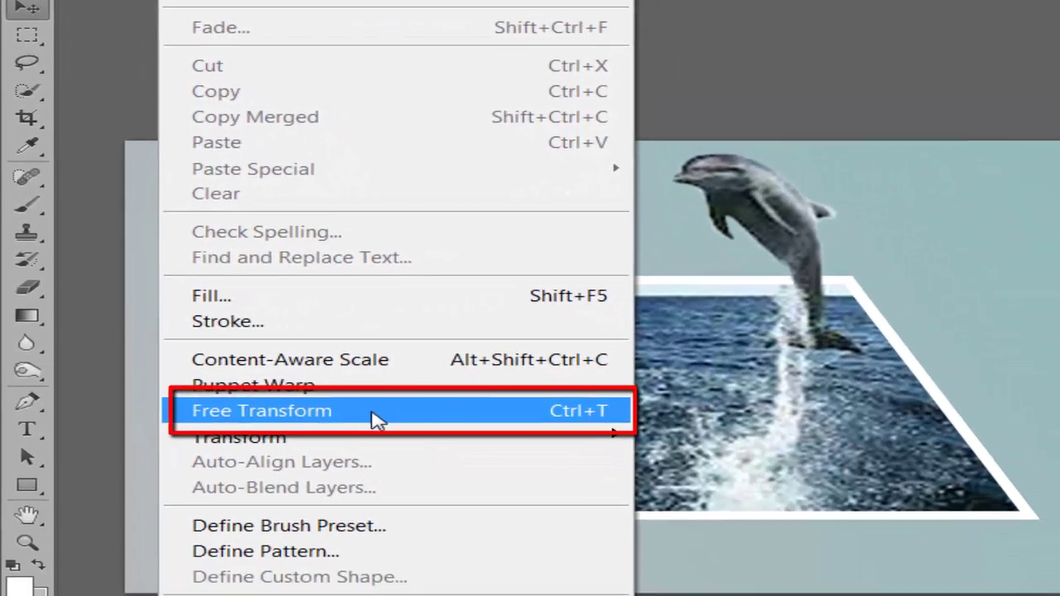
click(385, 436)
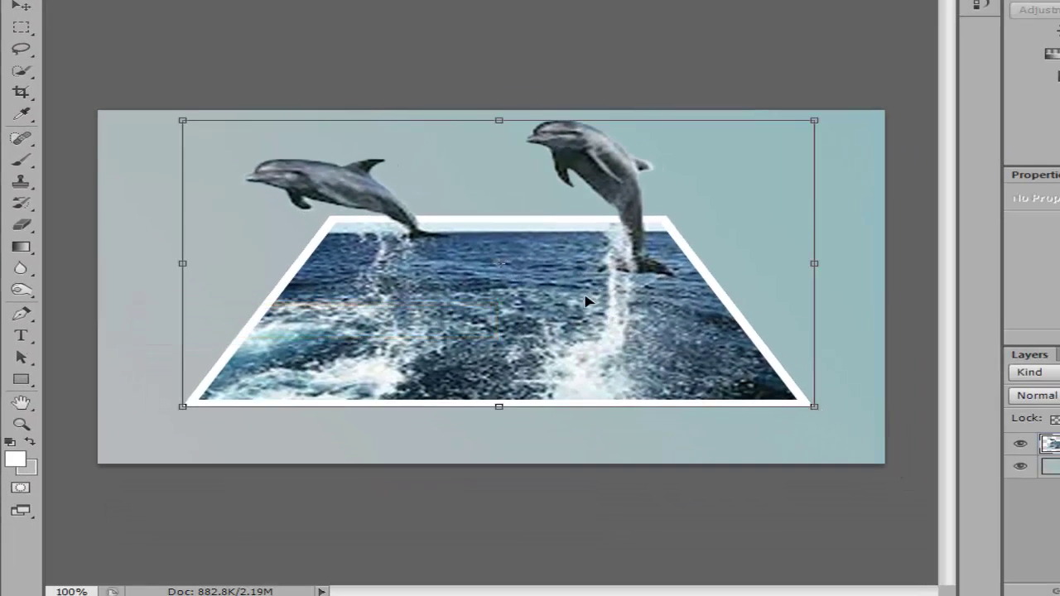
right_click(585, 302)
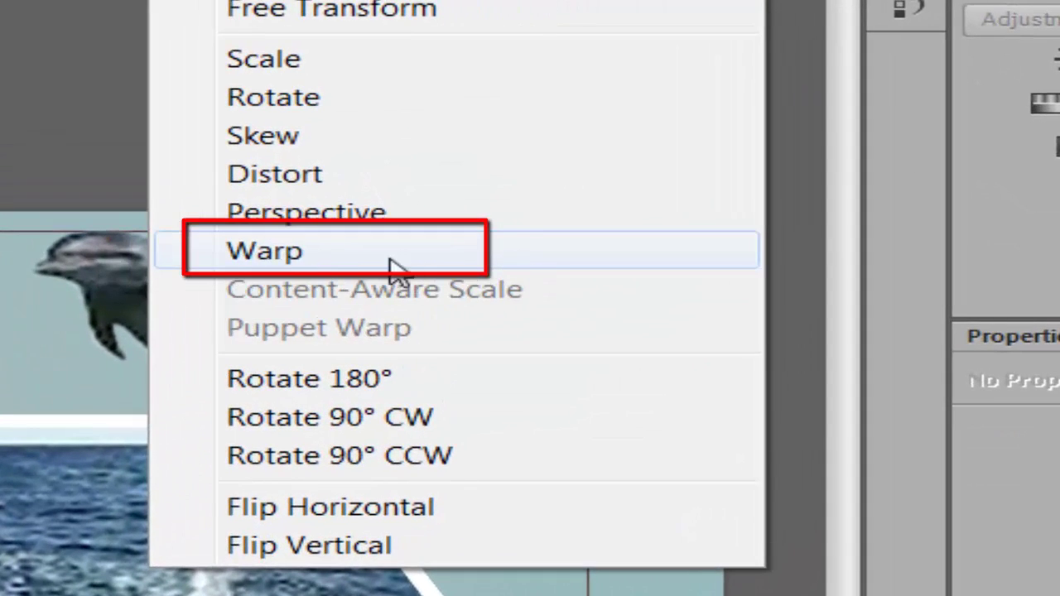
click(385, 265)
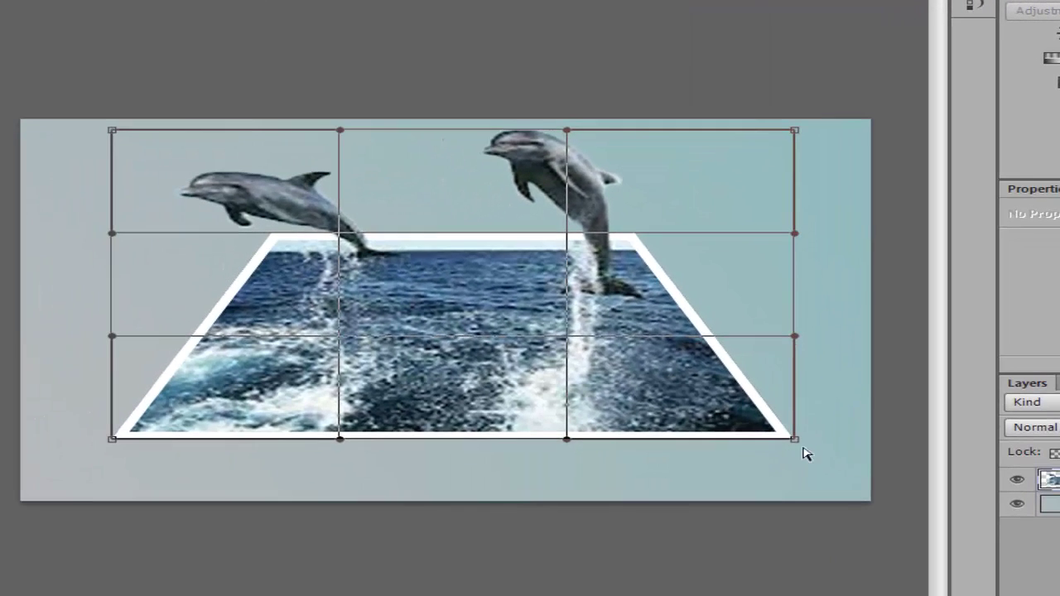
drag(793, 441, 764, 353)
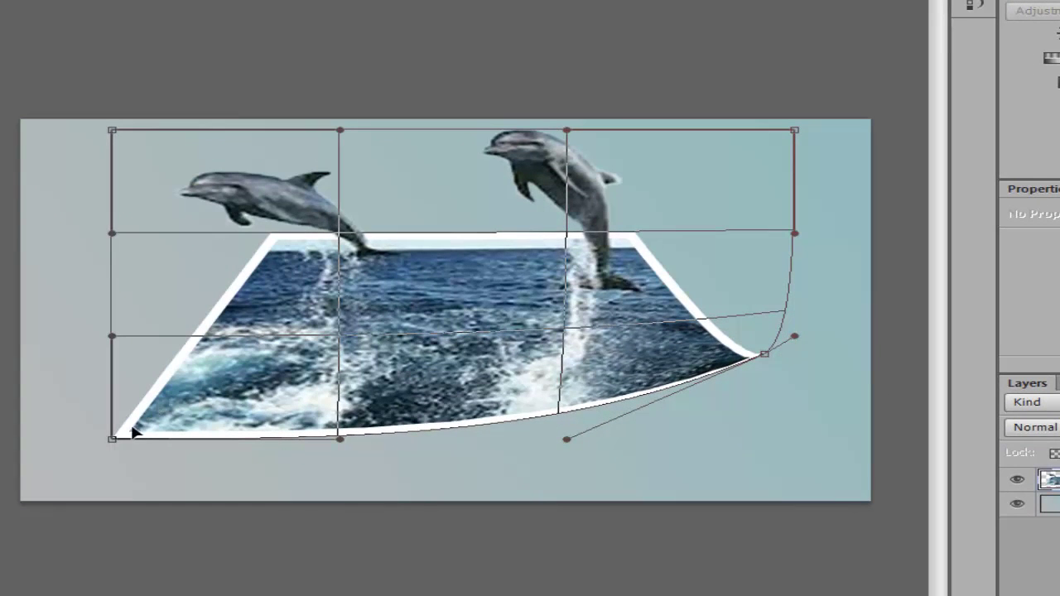
drag(113, 441, 83, 361)
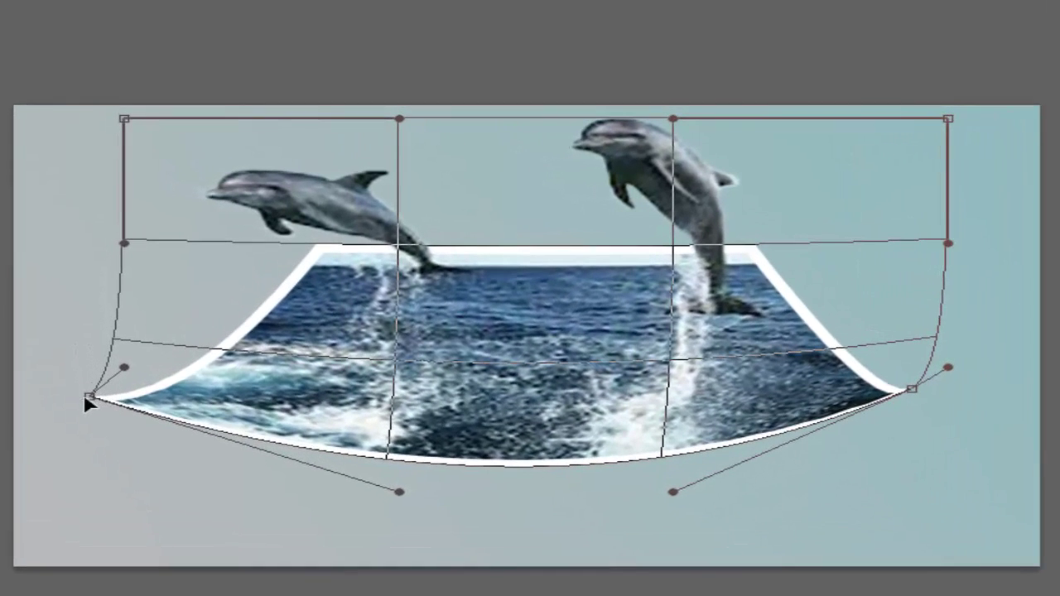
- Spread the two lower warp corners outward and flatten the curve of the sea frame's lower edge slightly
drag(87, 398, 60, 397)
drag(912, 390, 949, 388)
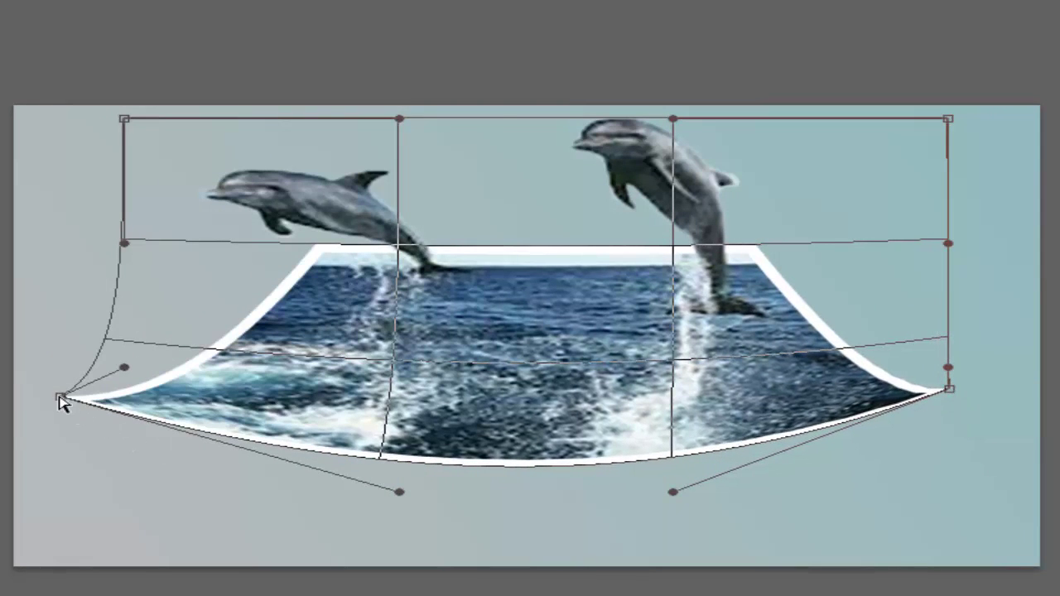
drag(63, 401, 60, 413)
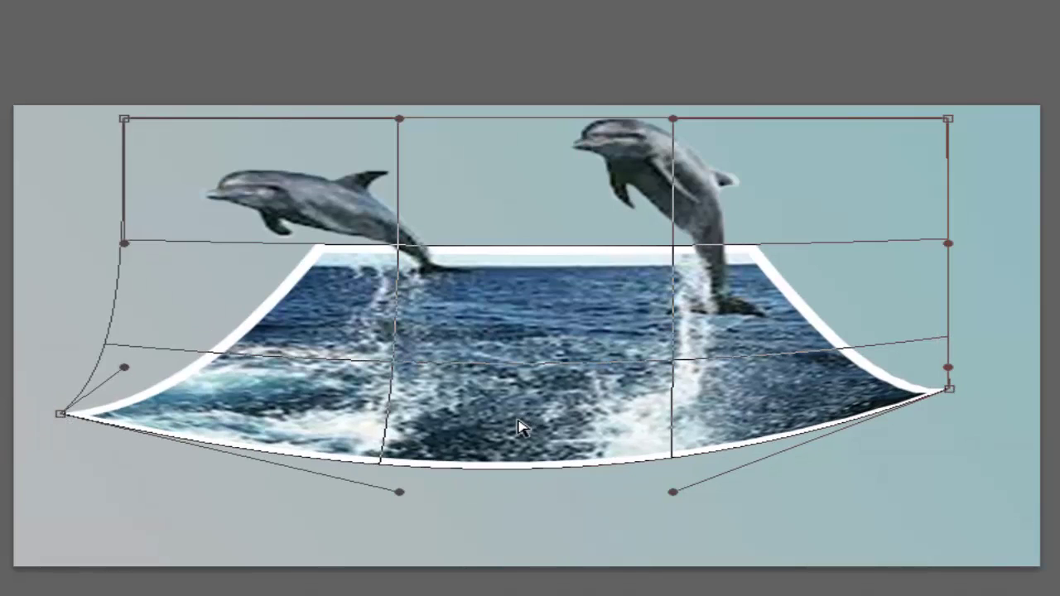
drag(530, 342, 530, 354)
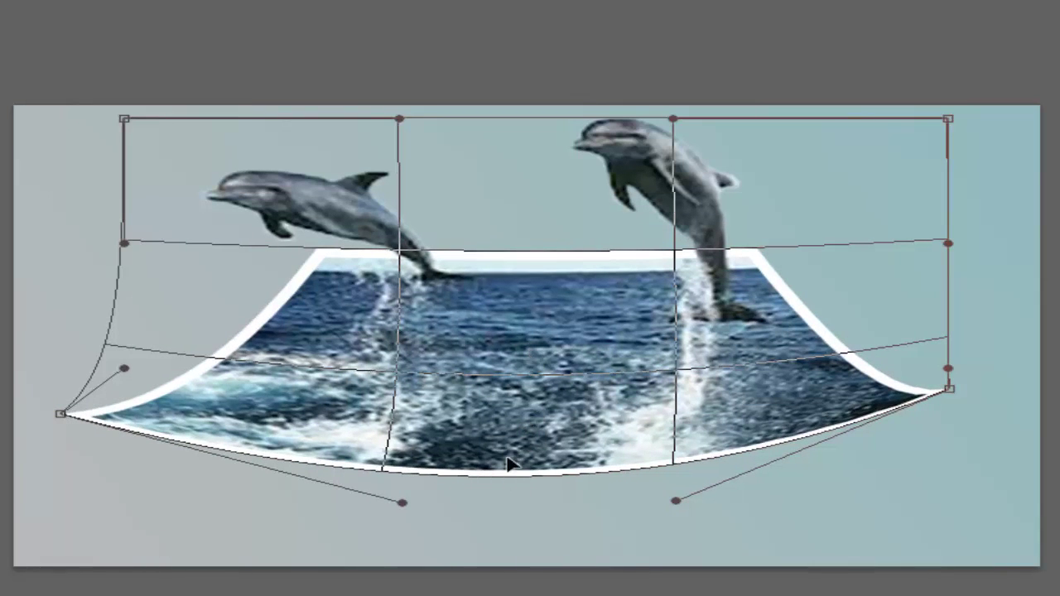
mouse_move(508, 464)
mouse_down()
mouse_move(511, 477)
mouse_move(511, 462)
mouse_up()
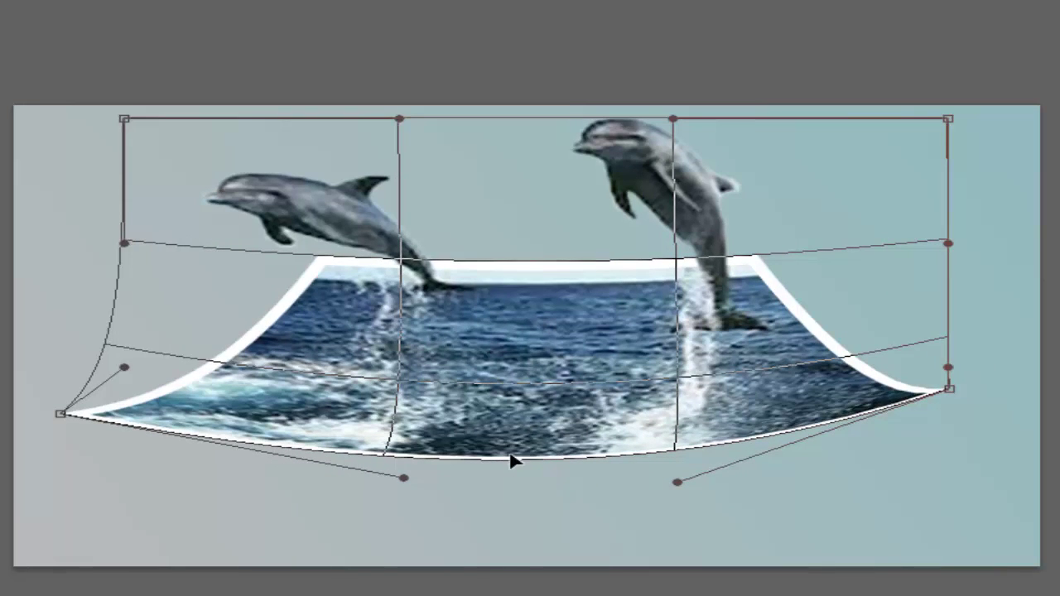
drag(524, 360, 524, 343)
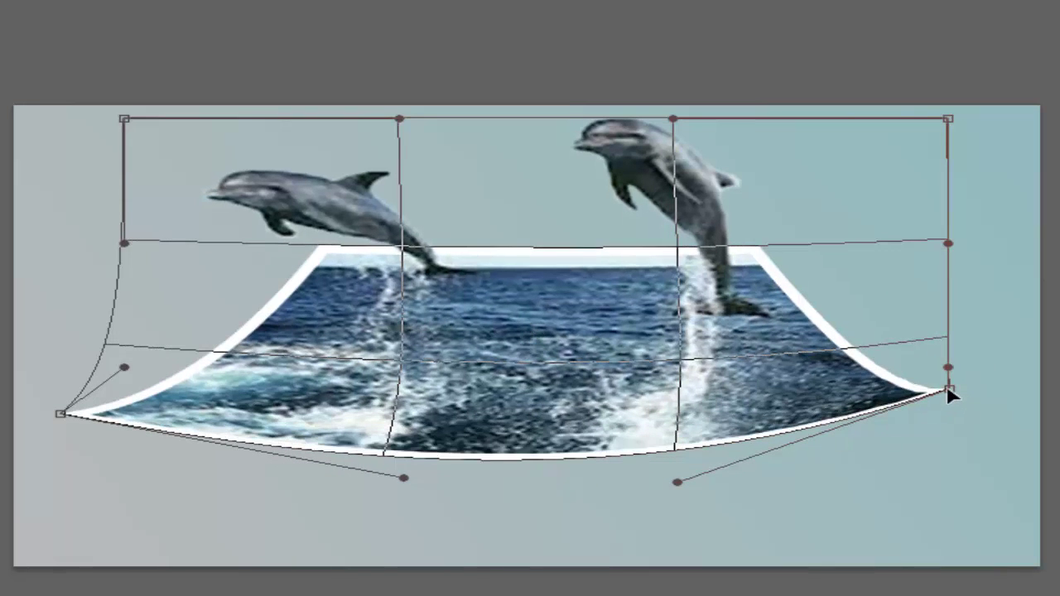
- Fine-tune the warp's lower corners and bow the frame's upper edge slightly down, apply the transformation, and nudge the artwork downward
drag(954, 389, 964, 391)
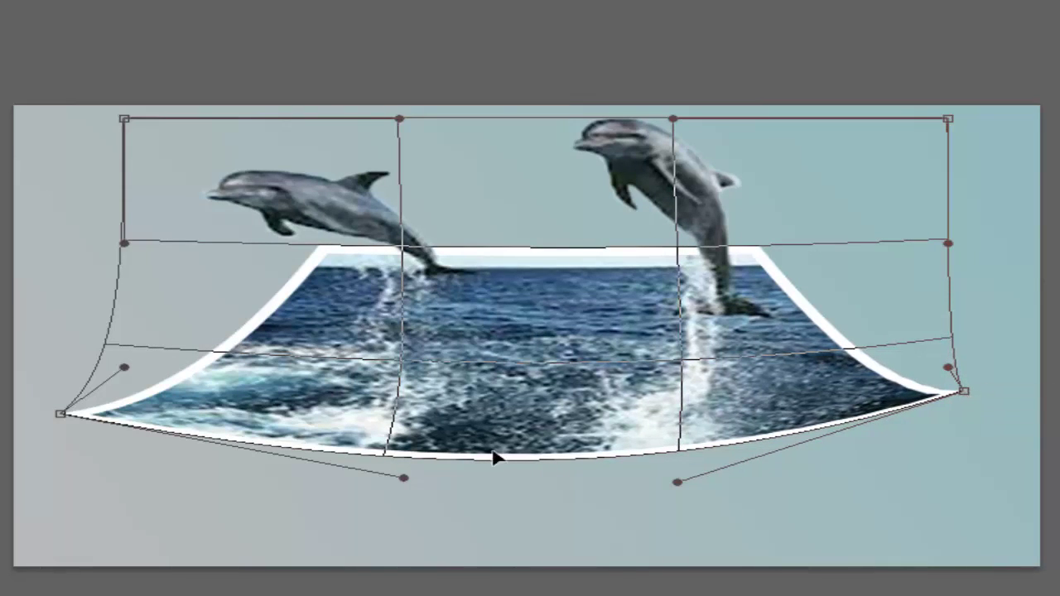
mouse_move(65, 418)
mouse_down()
mouse_move(82, 412)
mouse_move(75, 409)
mouse_up()
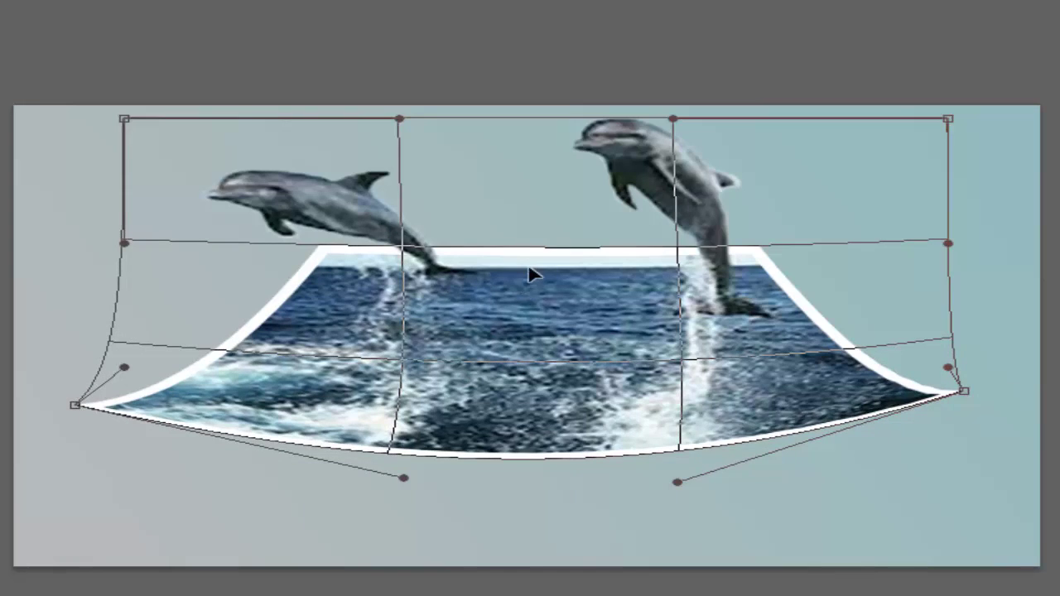
drag(528, 269, 527, 281)
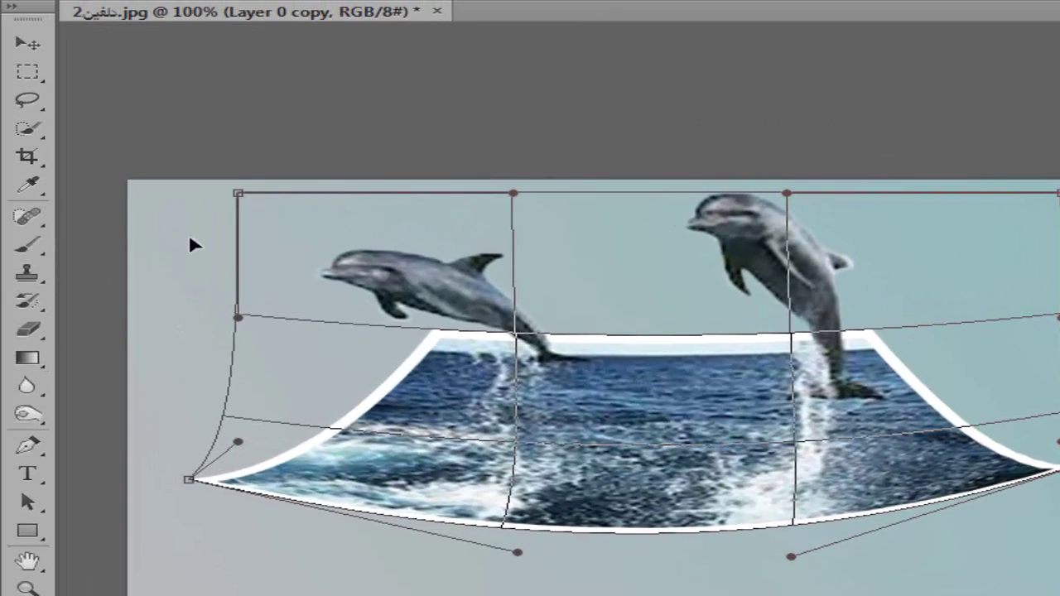
click(29, 47)
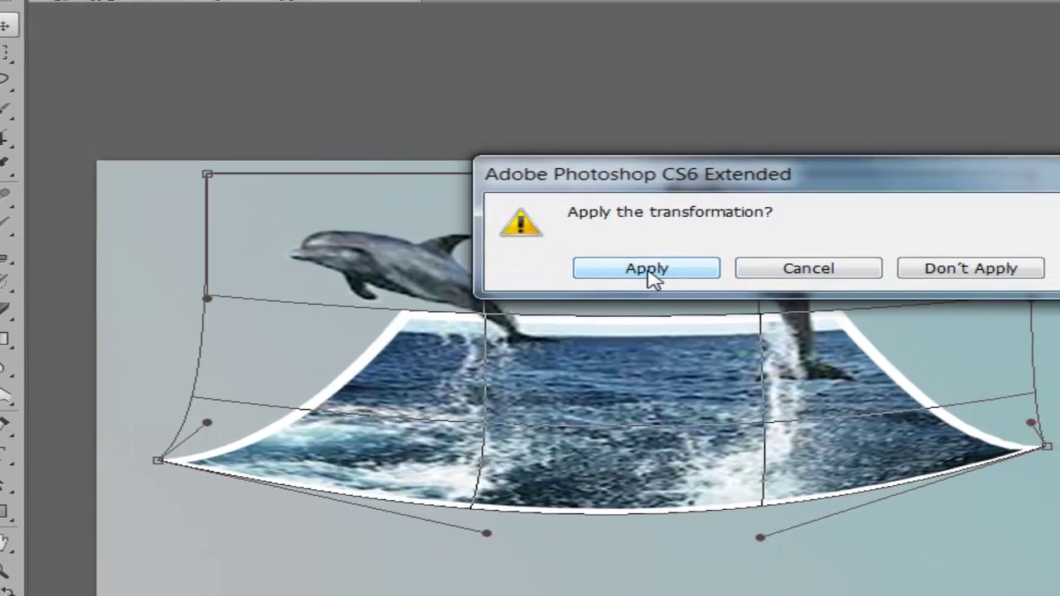
click(648, 272)
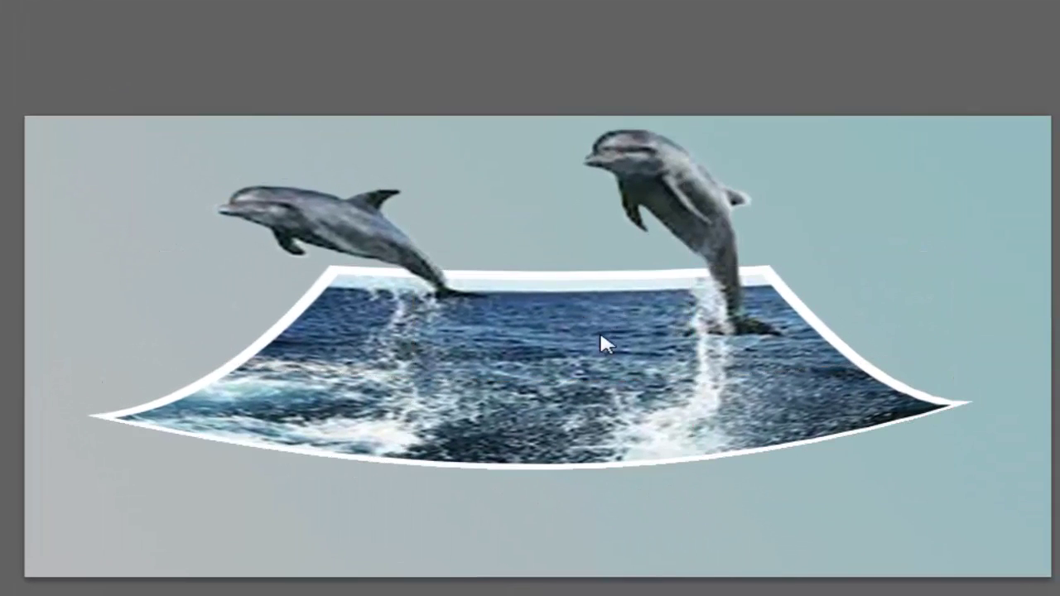
mouse_move(599, 328)
mouse_down()
mouse_move(608, 339)
mouse_move(599, 351)
mouse_move(591, 343)
mouse_up()
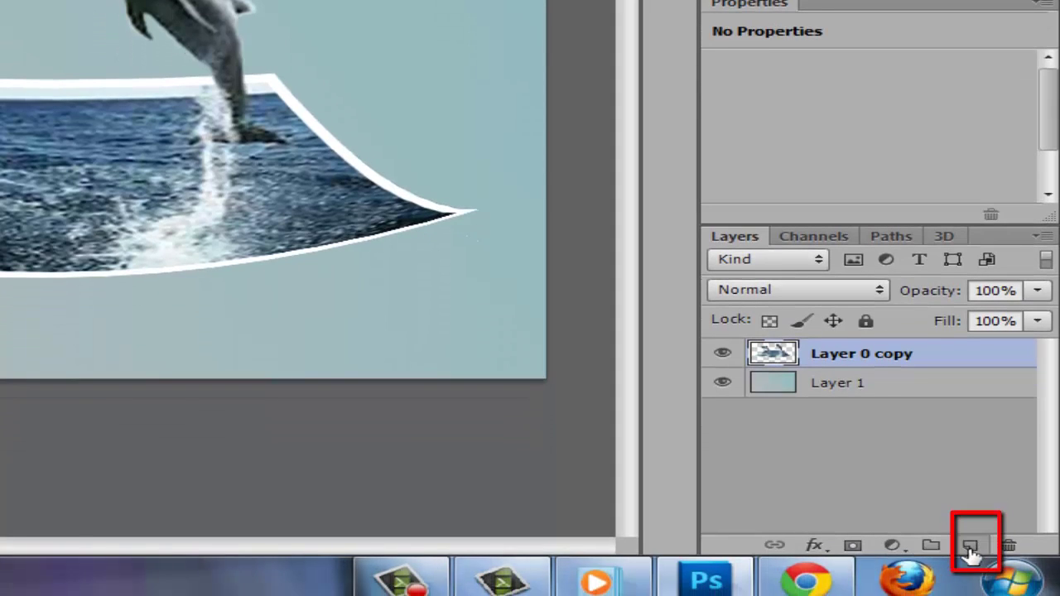
- Add a new layer above Layer 0 copy and ready the Brush tool with black (000000) as the foreground colour
click(970, 546)
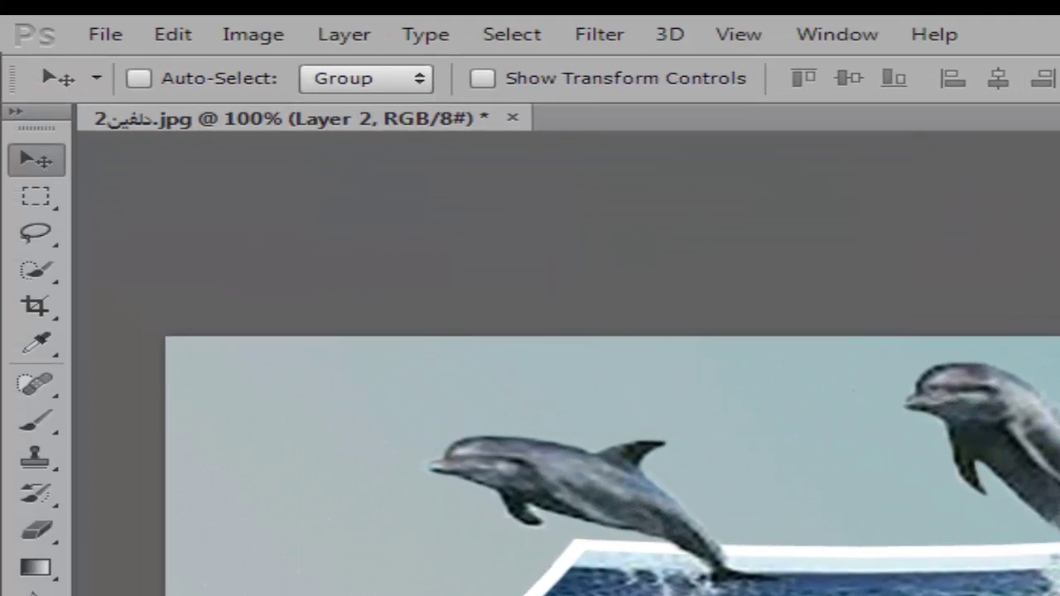
click(37, 425)
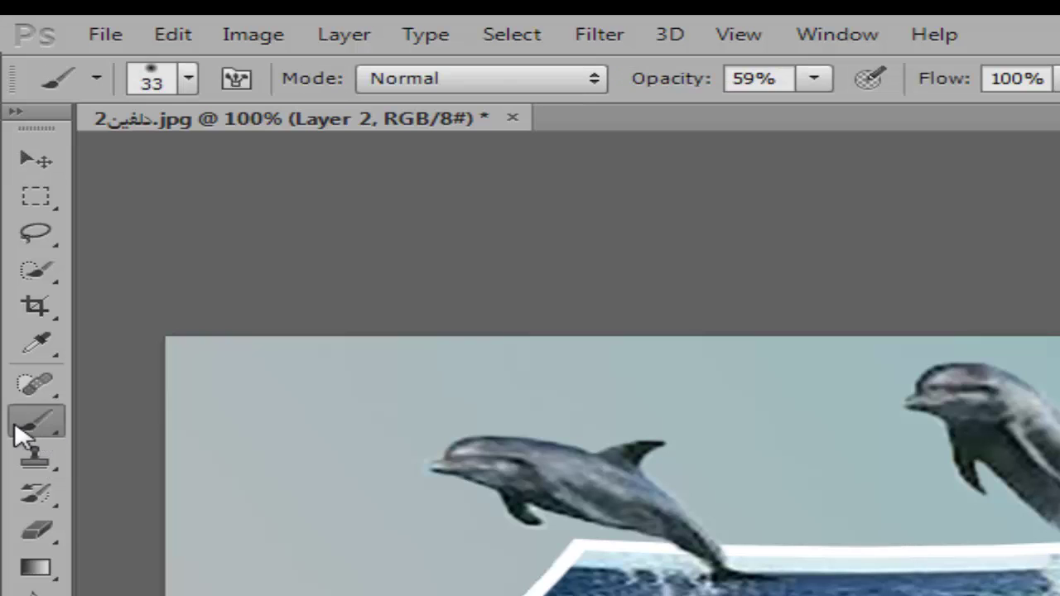
right_click(46, 439)
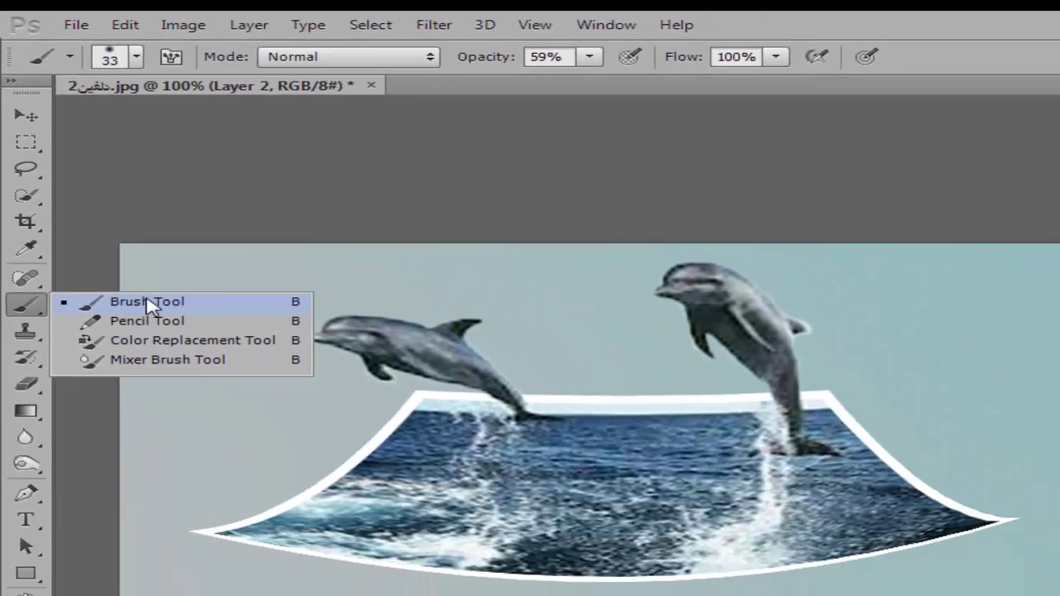
click(203, 421)
click(13, 477)
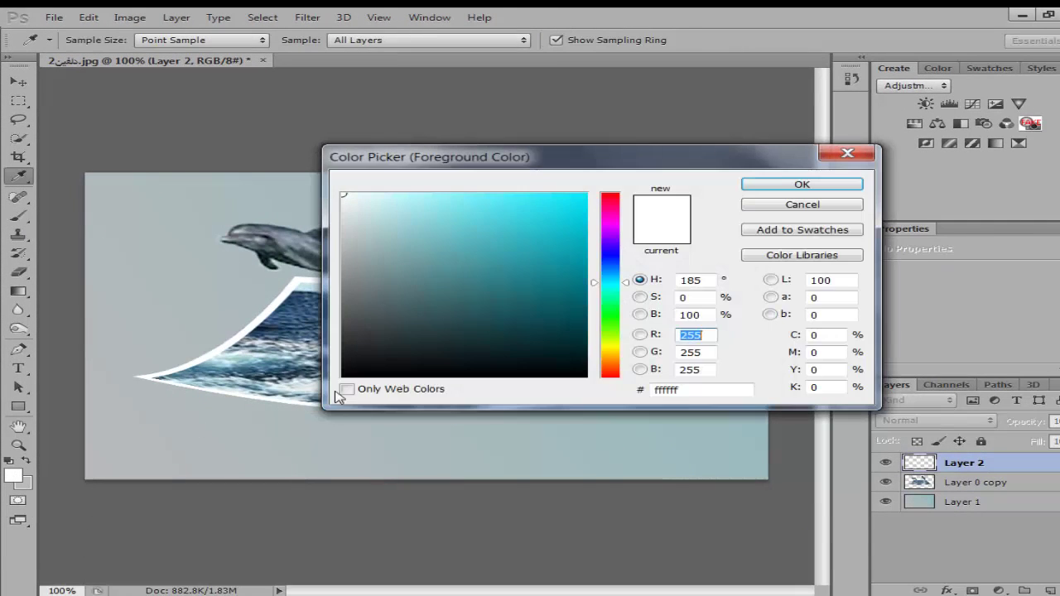
click(327, 383)
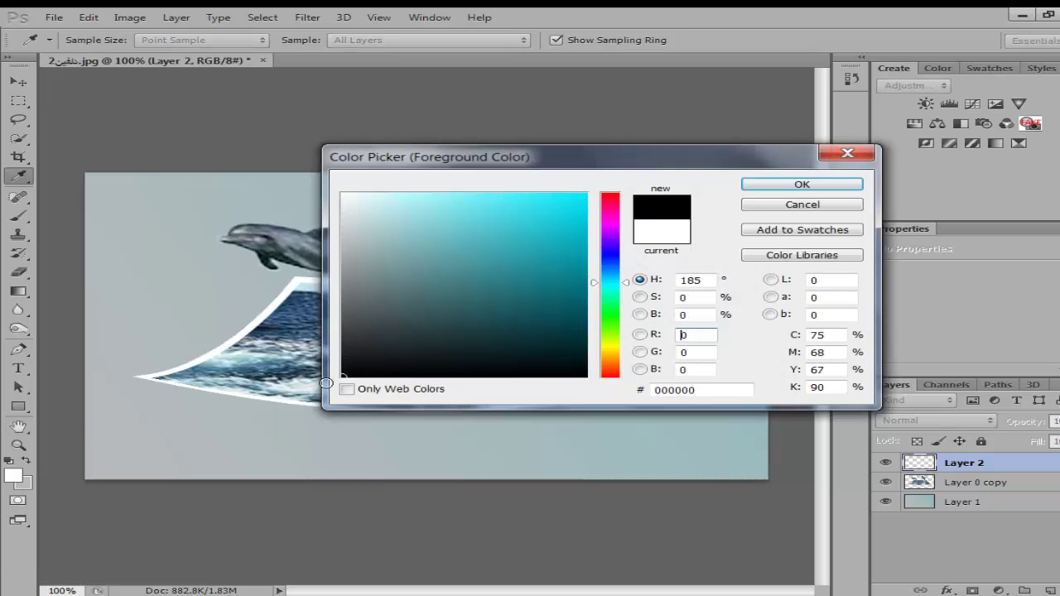
click(763, 183)
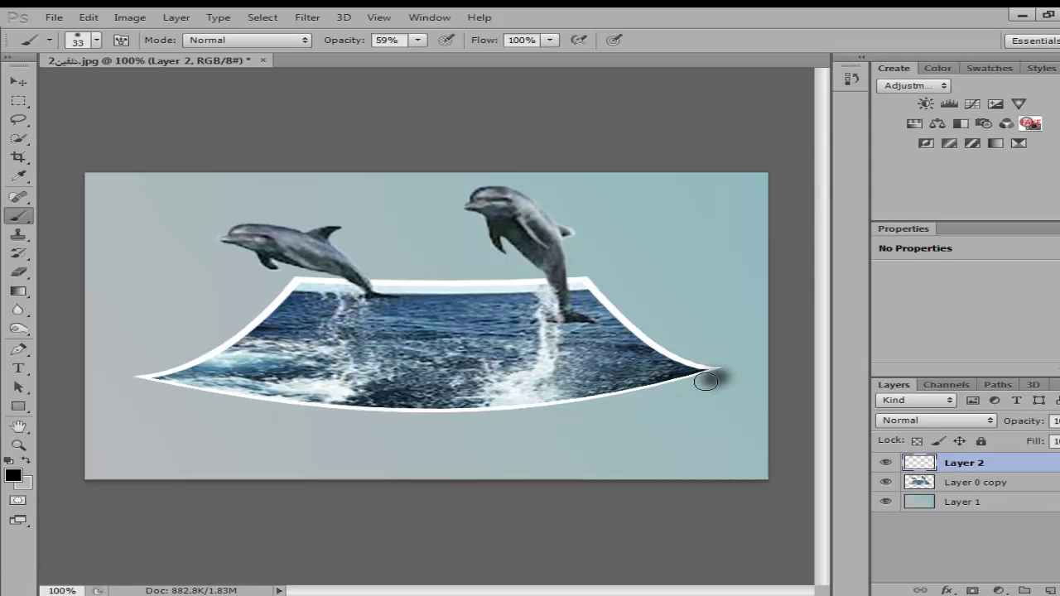
mouse_move(683, 389)
mouse_down()
mouse_move(431, 424)
mouse_move(167, 396)
mouse_up()
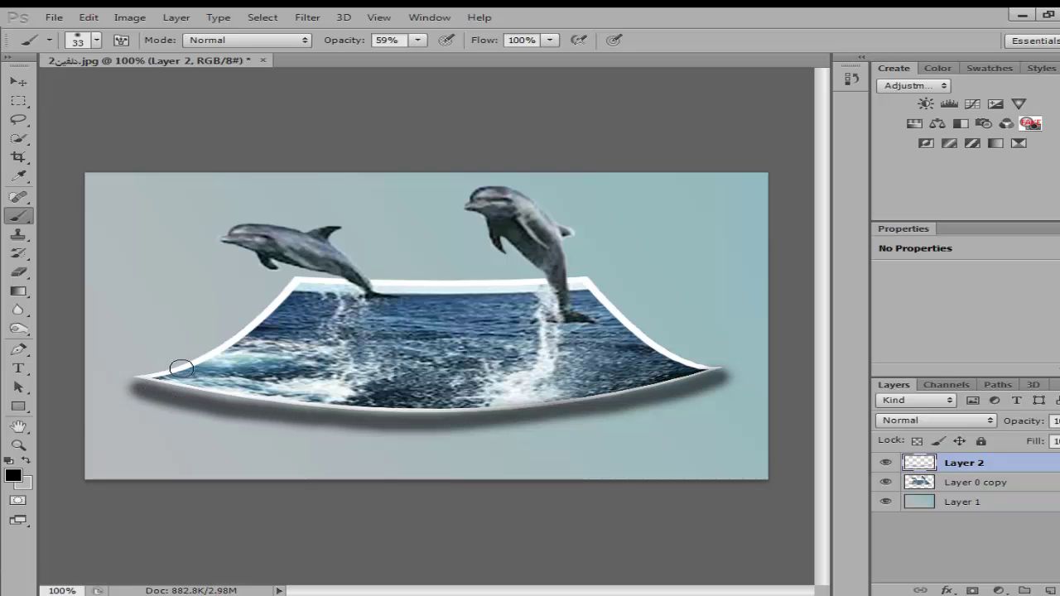
click(89, 18)
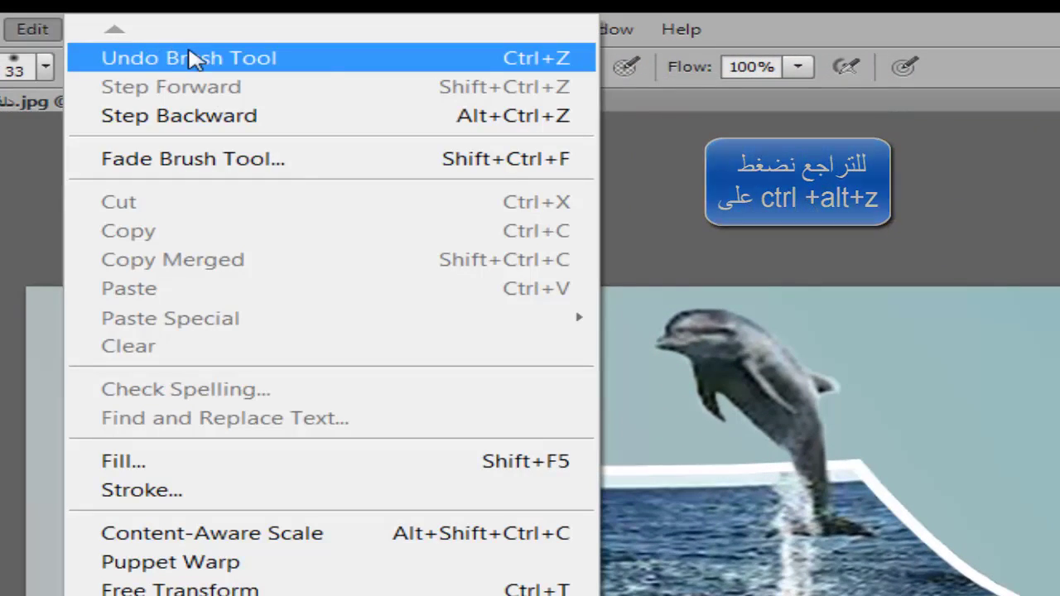
click(191, 58)
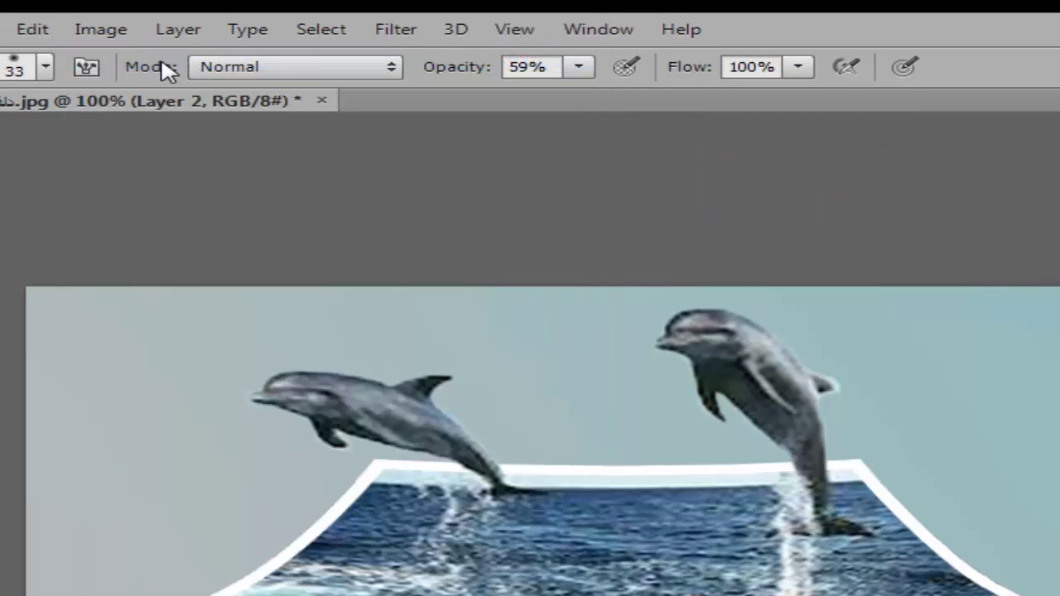
- Set the brush opacity to 100% and paint a black stroke along the sea frame's curved lower edge on Layer 2
drag(582, 73, 648, 108)
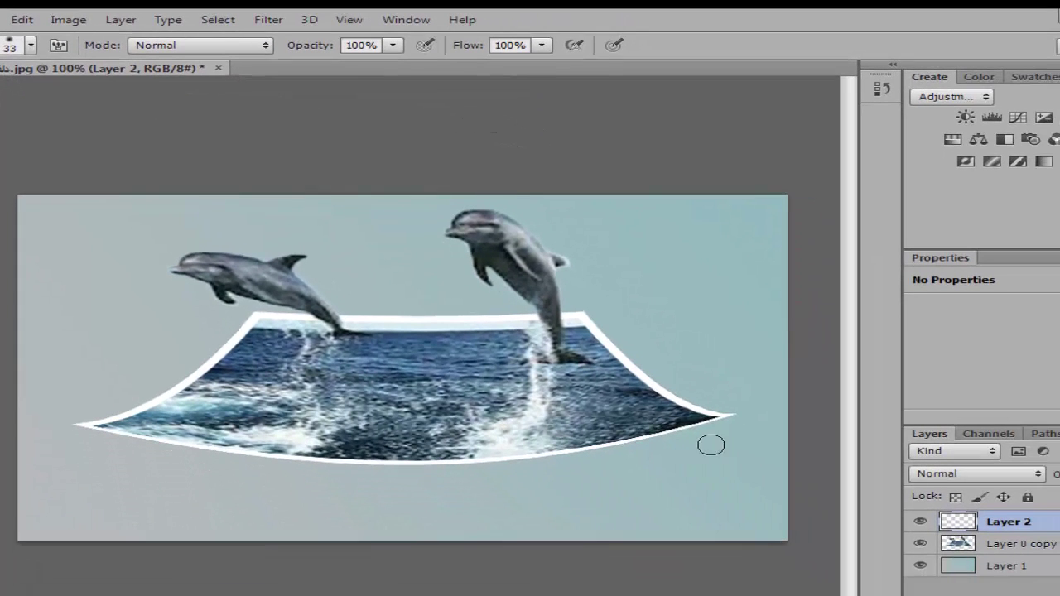
mouse_move(732, 426)
mouse_down()
mouse_move(611, 458)
mouse_move(400, 477)
mouse_move(140, 454)
mouse_move(76, 433)
mouse_move(171, 457)
mouse_move(506, 472)
mouse_move(644, 448)
mouse_move(718, 420)
mouse_move(361, 460)
mouse_up()
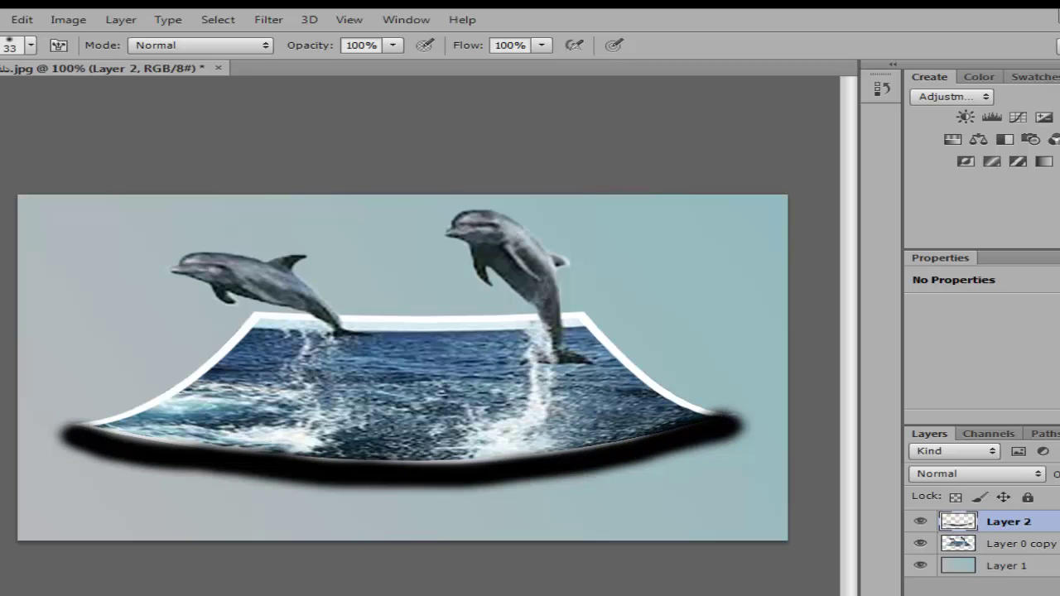
- Using a soft 58 px Eraser, erase the upper part of the black stroke where it overlaps the frame's lower edge and corners
key(e)
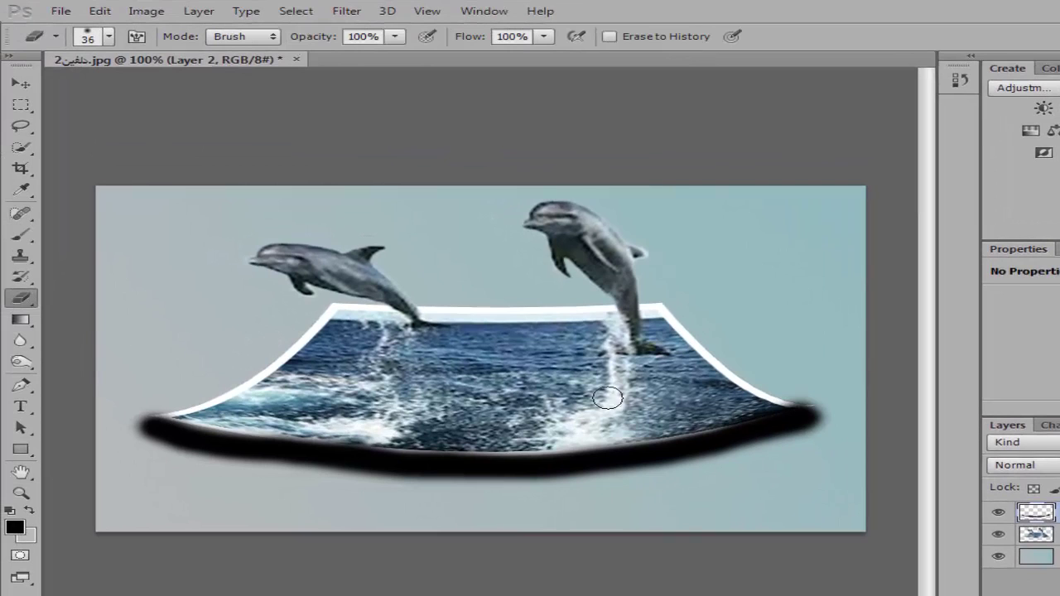
right_click(759, 401)
click(734, 399)
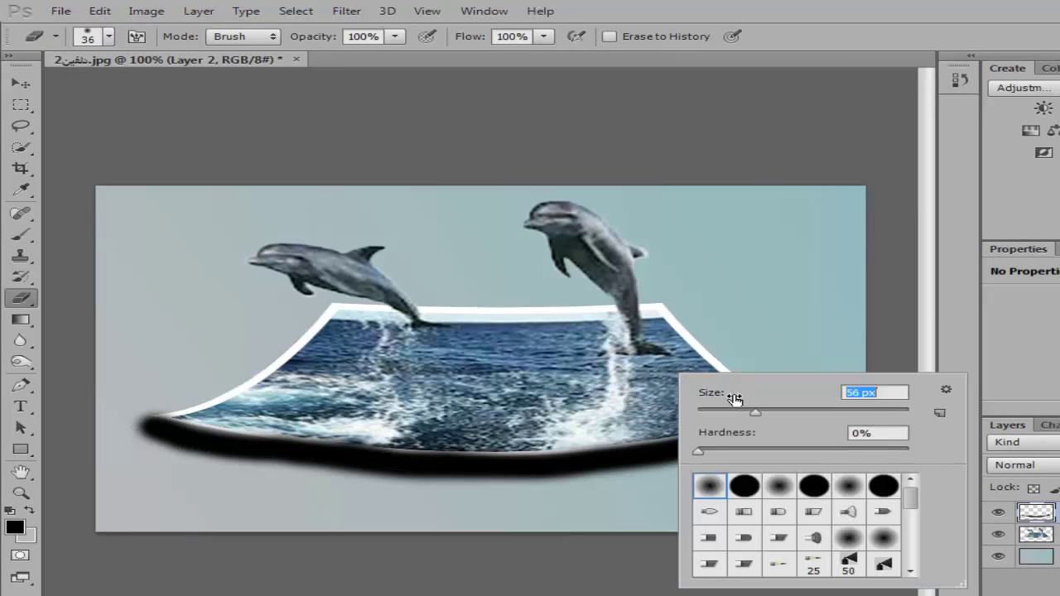
key(Return)
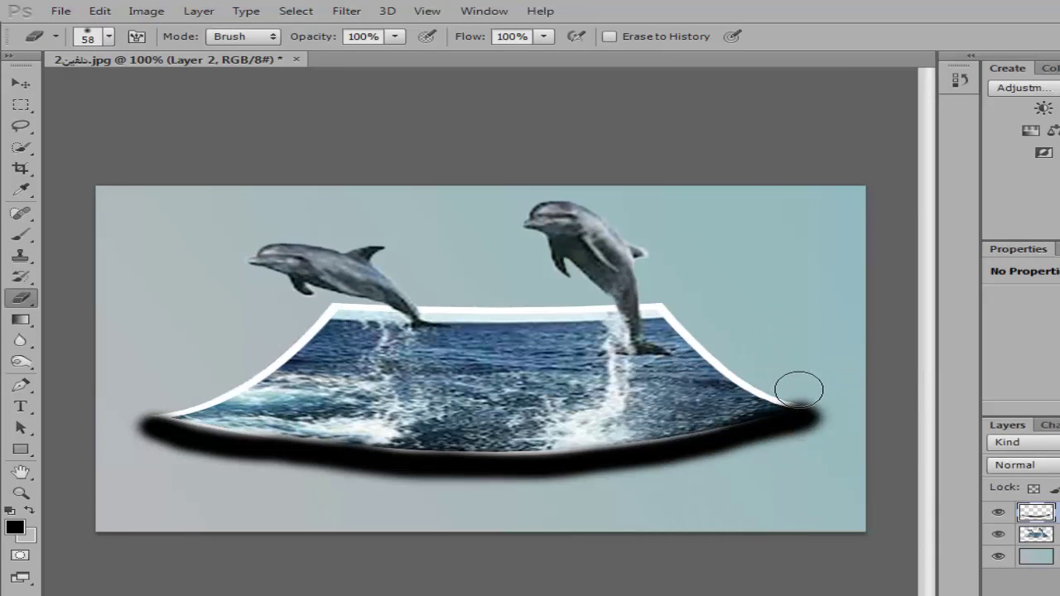
mouse_move(799, 389)
mouse_down()
mouse_move(654, 421)
mouse_move(477, 431)
mouse_up()
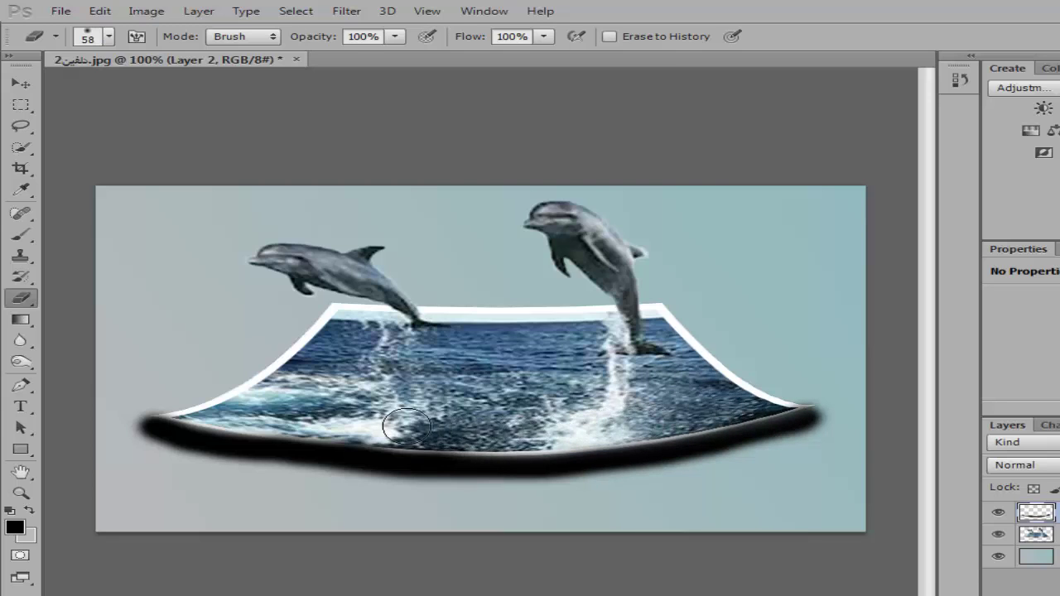
mouse_move(406, 425)
mouse_down()
mouse_move(285, 414)
mouse_move(505, 429)
mouse_up()
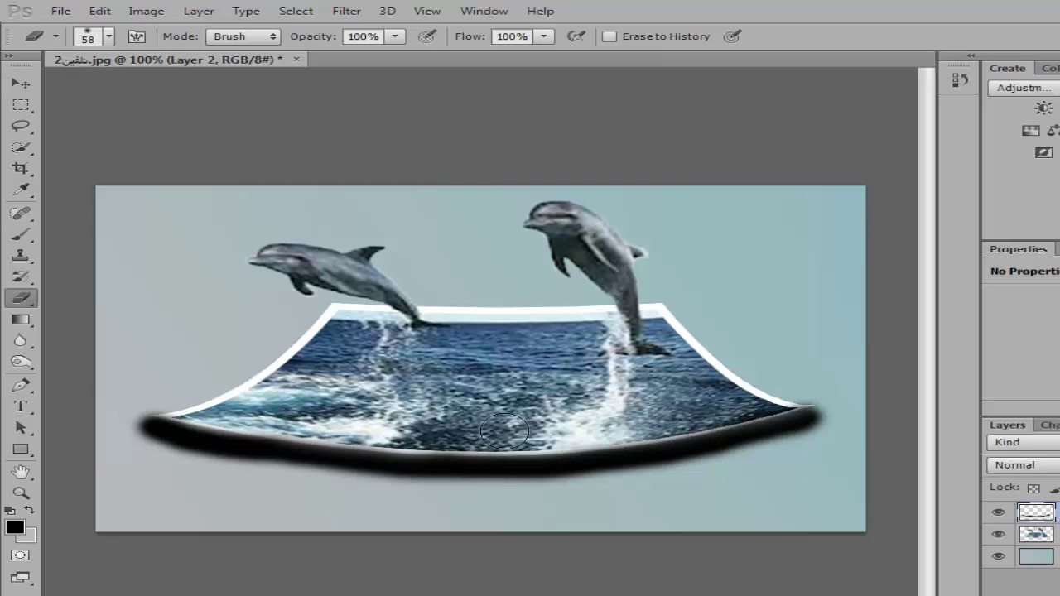
mouse_move(382, 427)
mouse_down()
mouse_move(272, 423)
mouse_move(171, 398)
mouse_up()
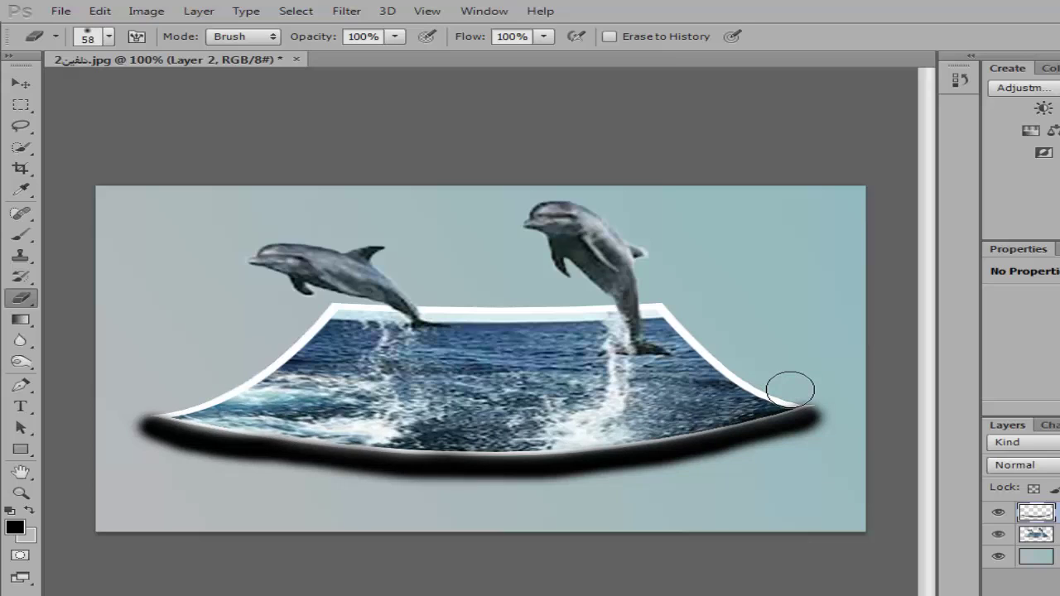
drag(791, 389, 817, 399)
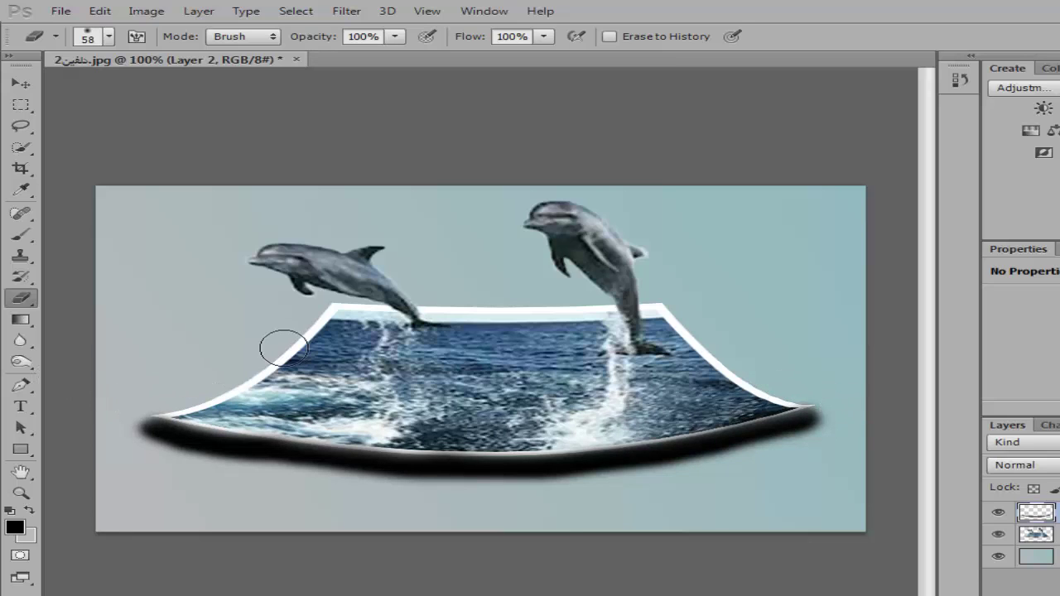
- Thin and smooth the underside of the black stroke with the Eraser, working from the right end toward the left
click(22, 83)
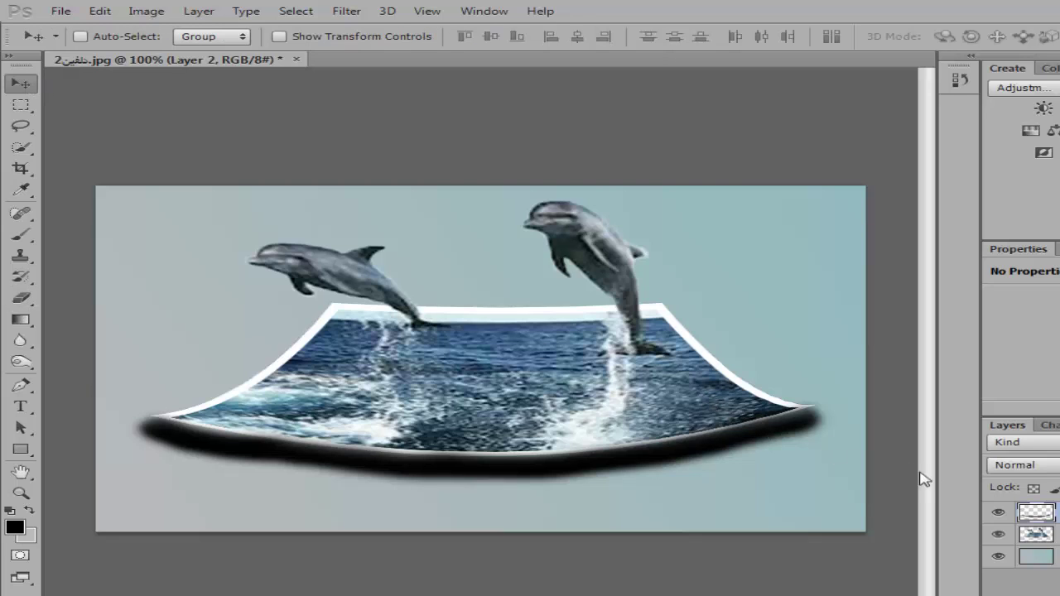
click(21, 299)
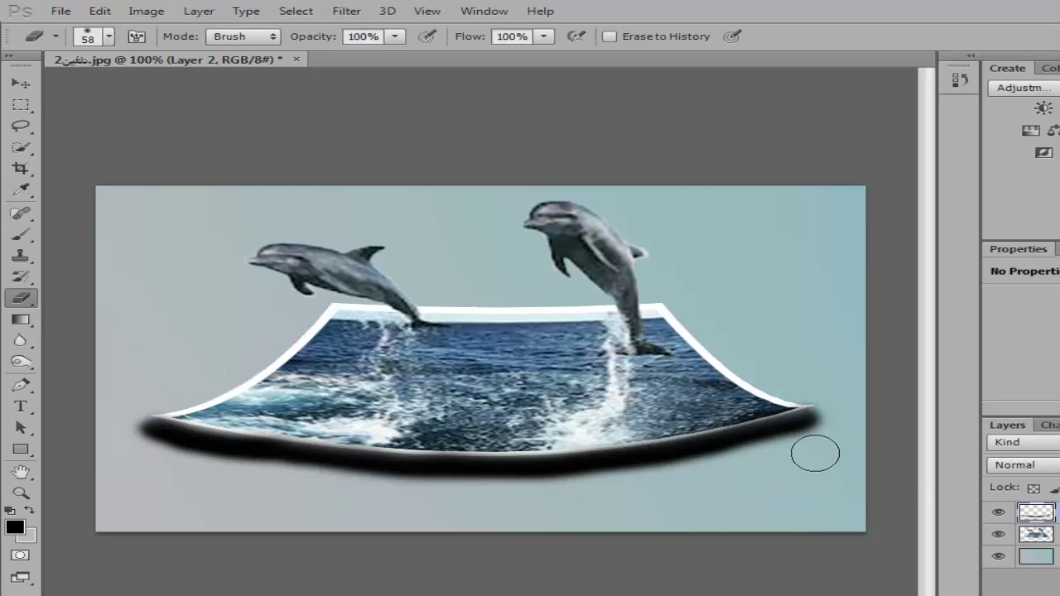
mouse_move(746, 472)
mouse_down()
mouse_move(573, 498)
mouse_move(331, 501)
mouse_up()
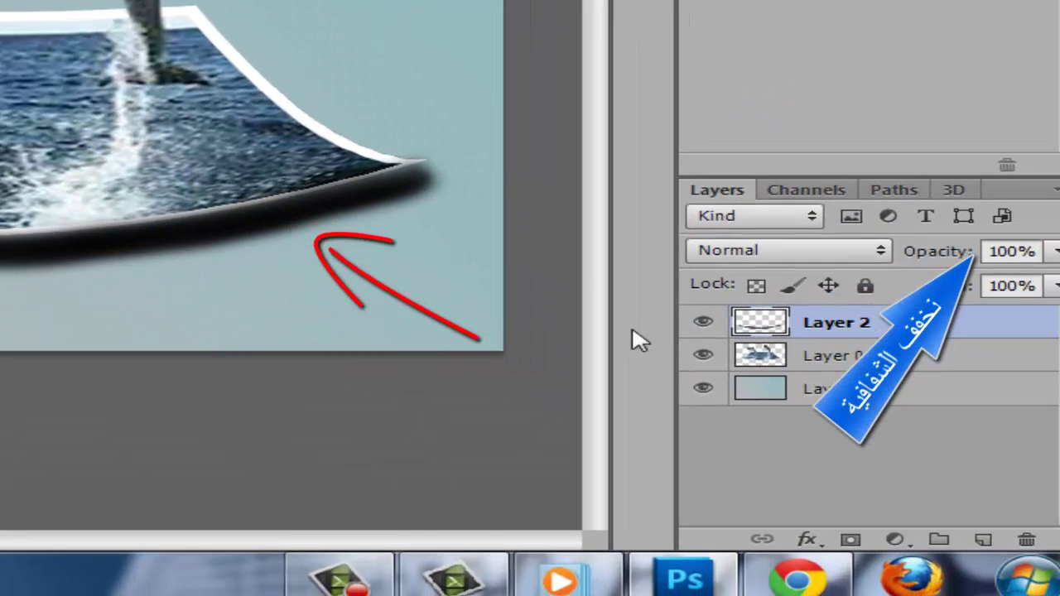
- Lower the opacity of Layer 2 to 65% to soften the shadow, and switch to the Move tool
drag(967, 255, 912, 260)
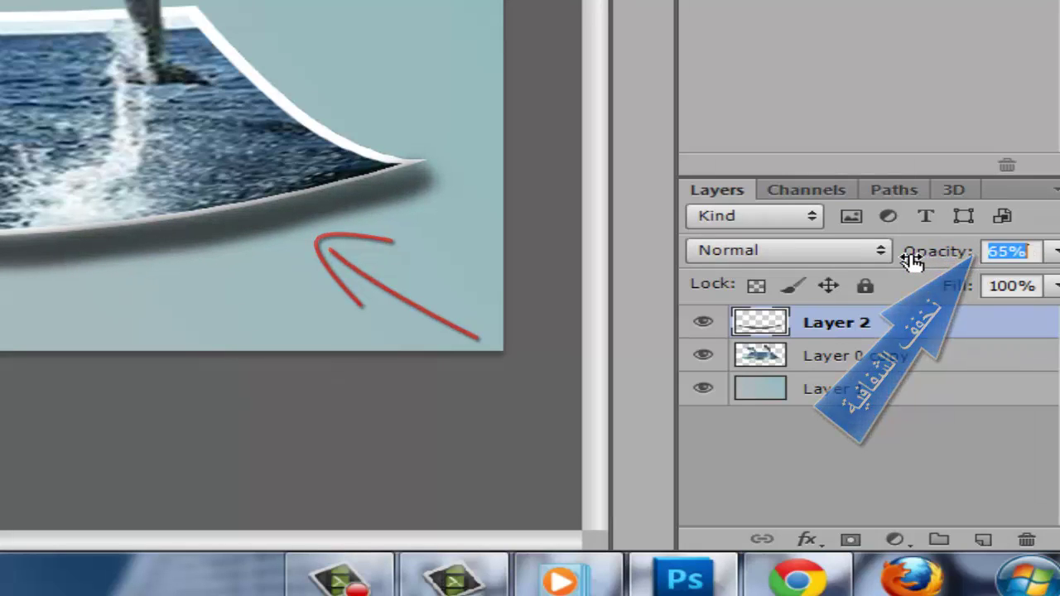
click(1000, 255)
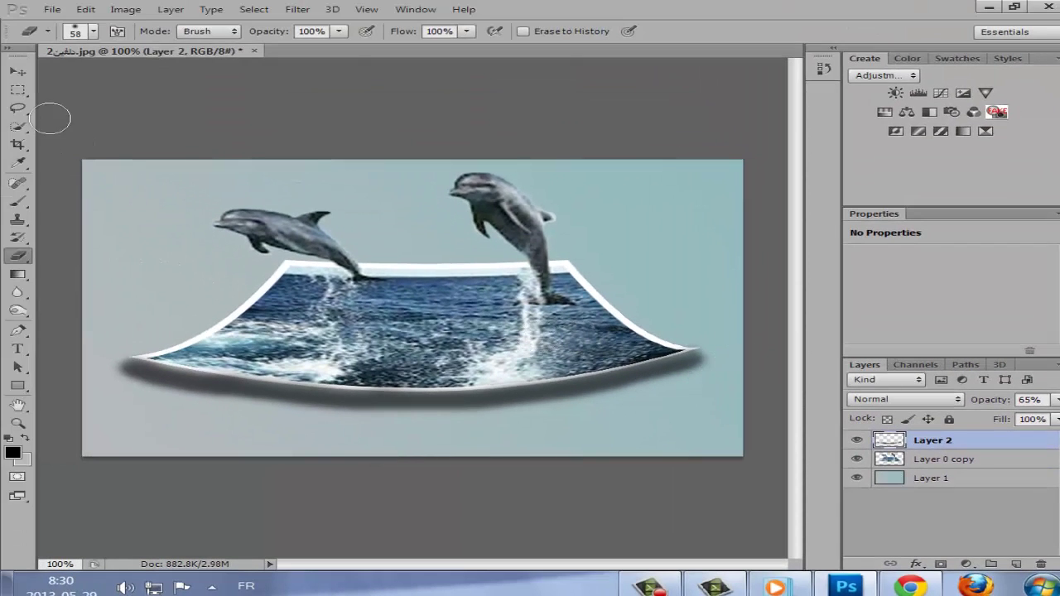
click(21, 74)
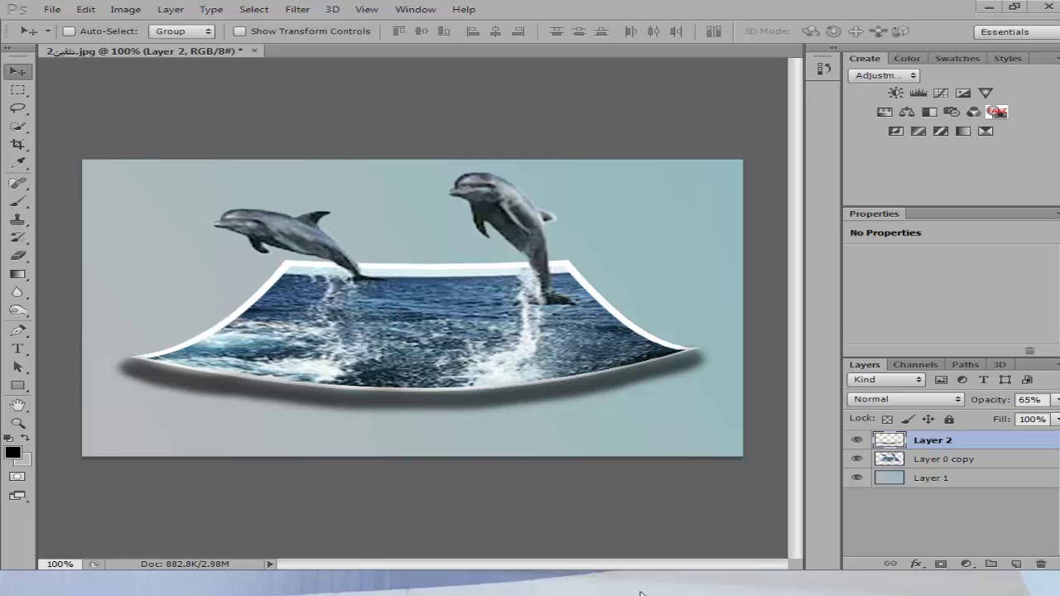
click(648, 587)
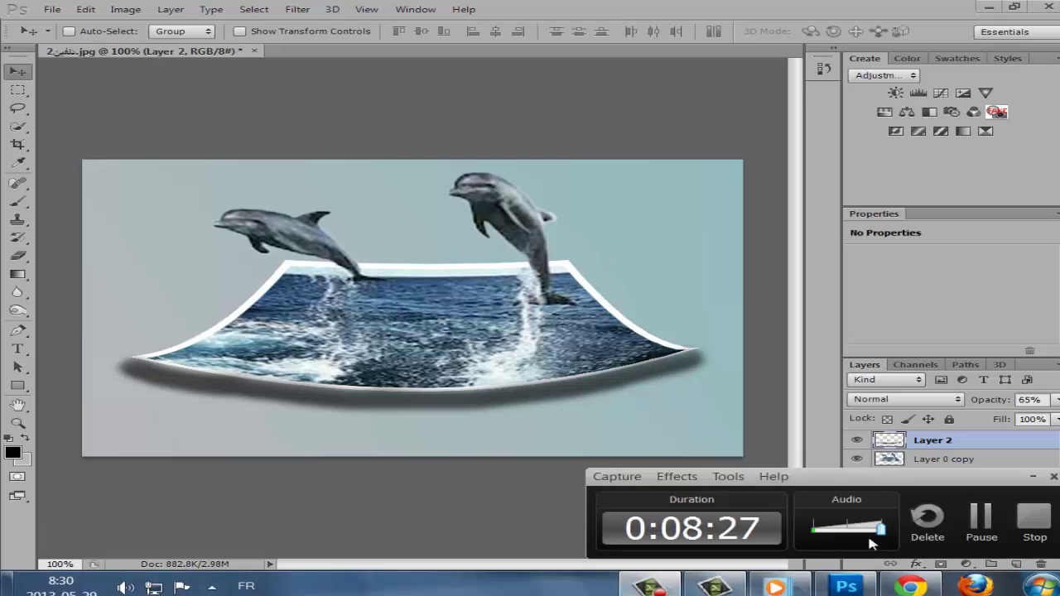
click(984, 524)
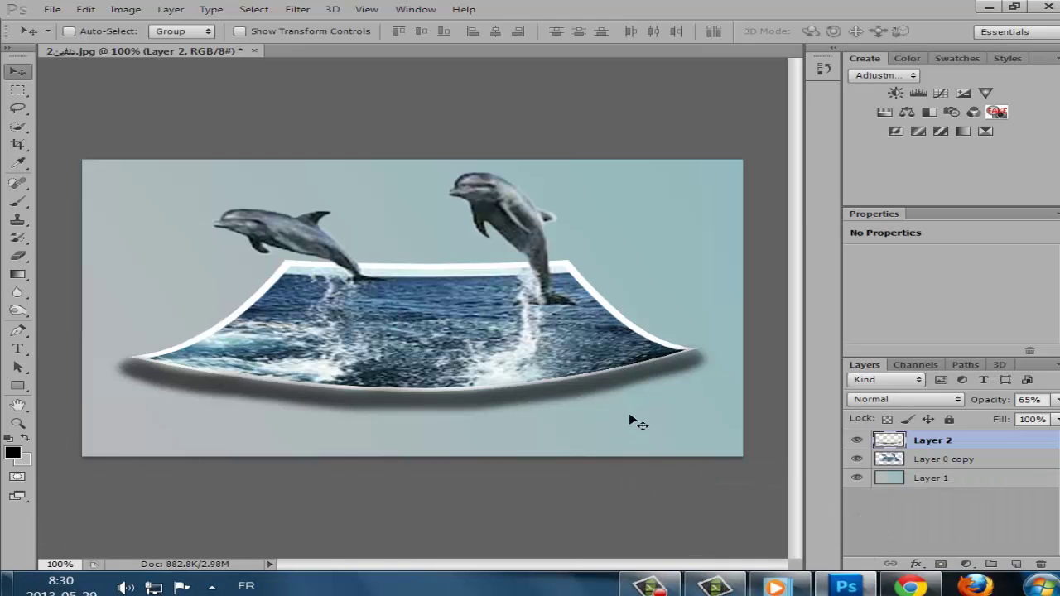